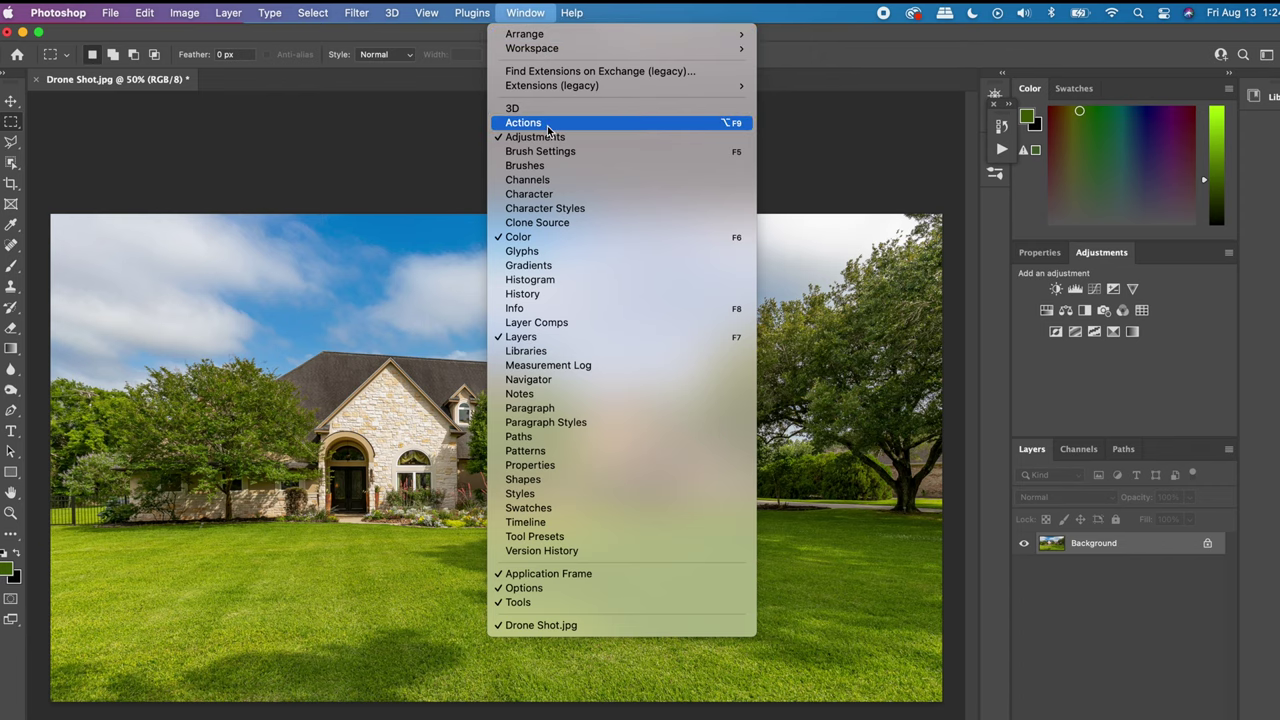
- Create a new red-labelled action named Frequency Separation and begin recording
click(547, 124)
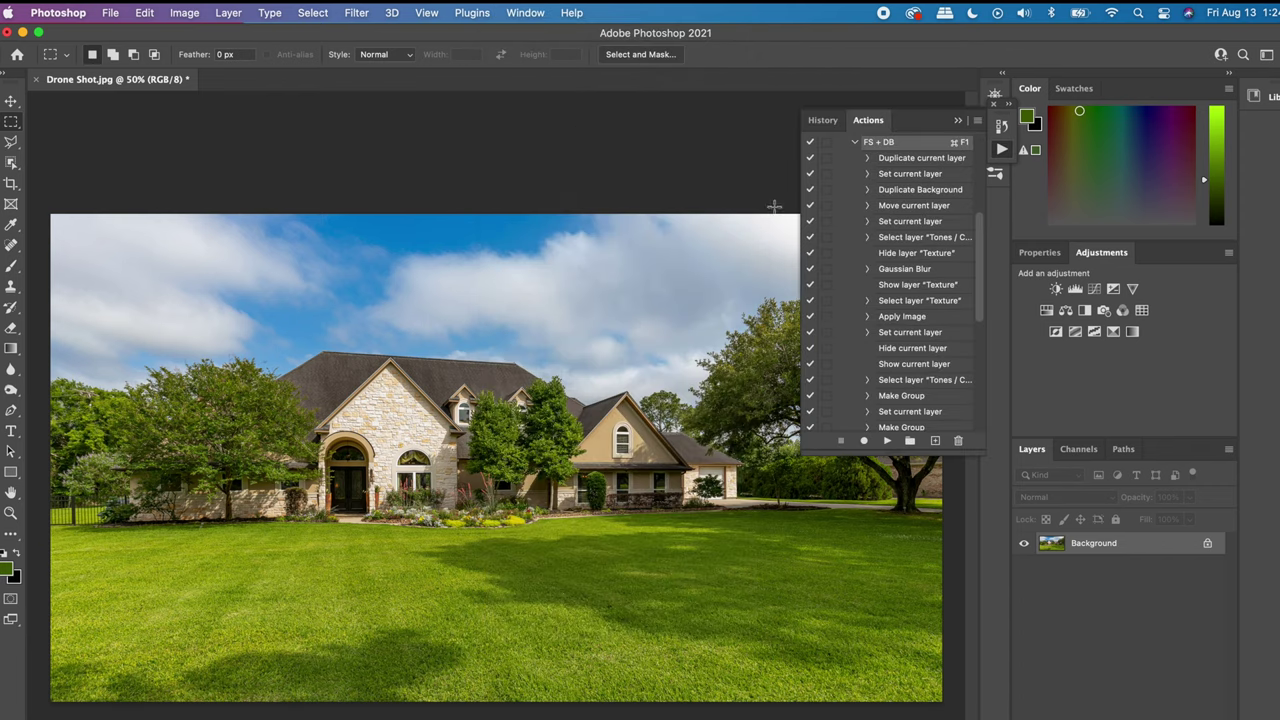
click(936, 443)
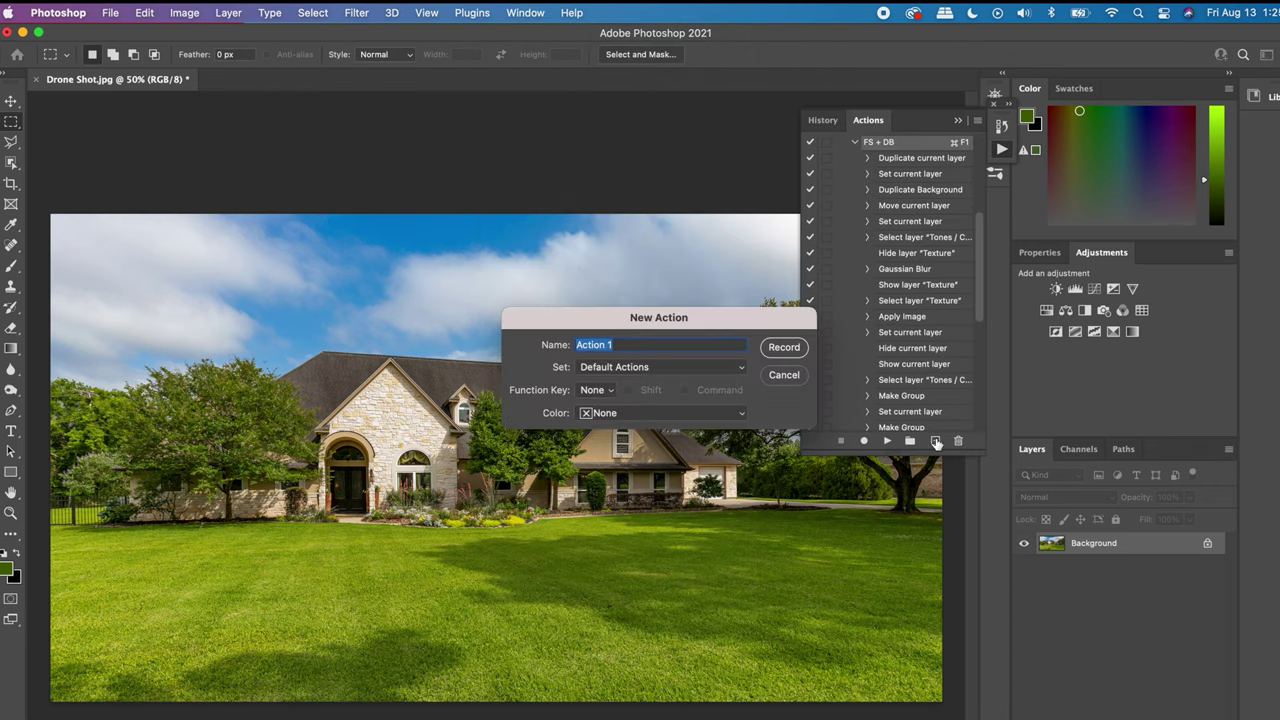
text(Frequency Separa)
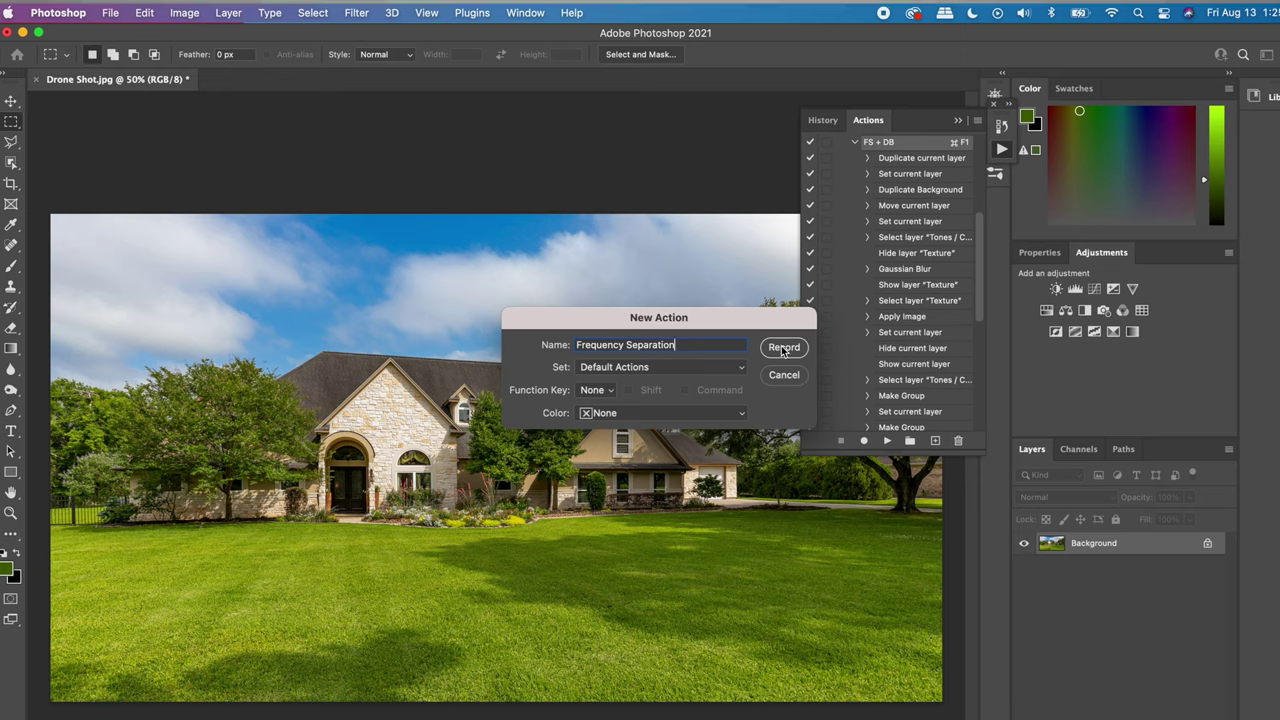
click(735, 403)
click(712, 436)
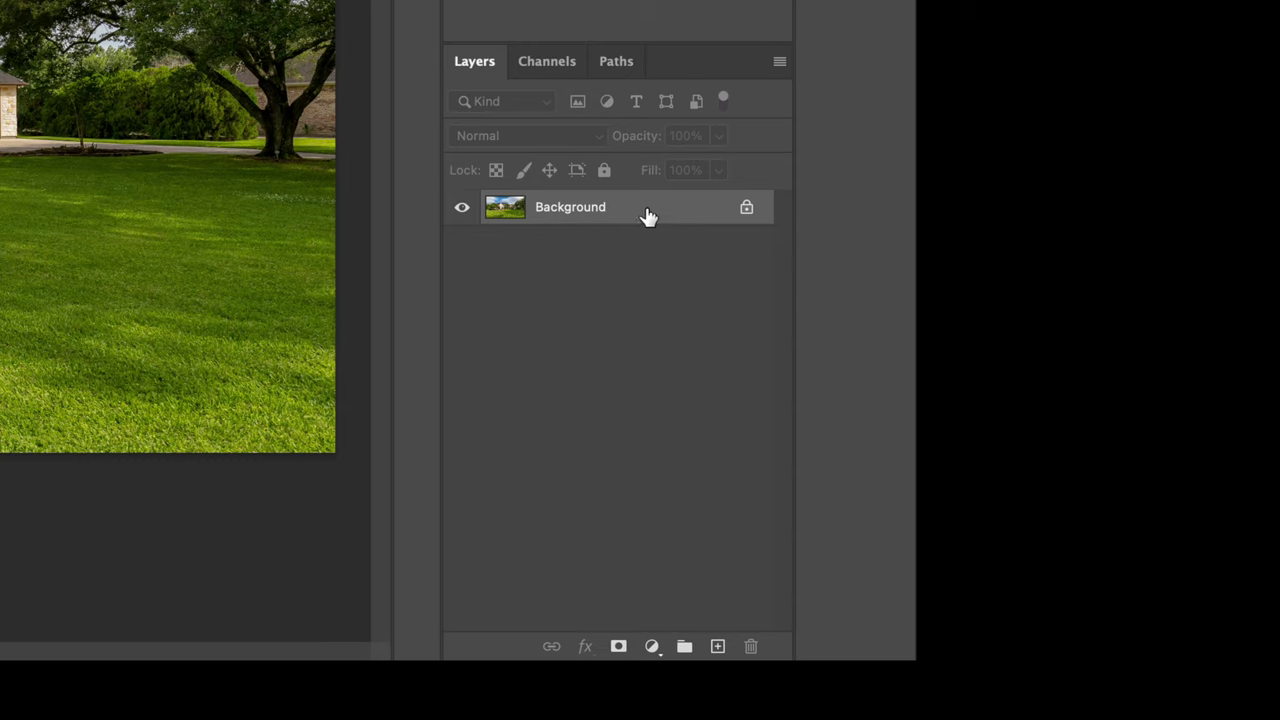
- Duplicate the Background layer twice and rename the second copy 'colors'
drag(648, 215, 716, 646)
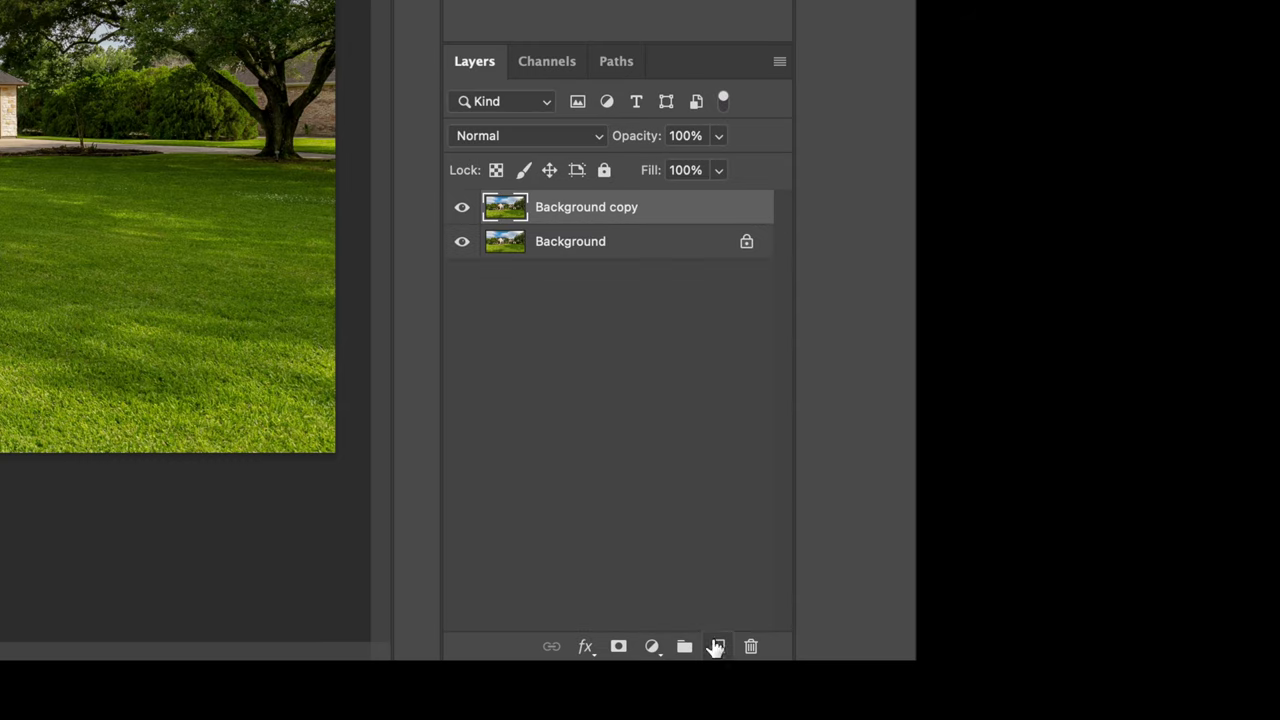
click(646, 253)
drag(641, 250, 717, 646)
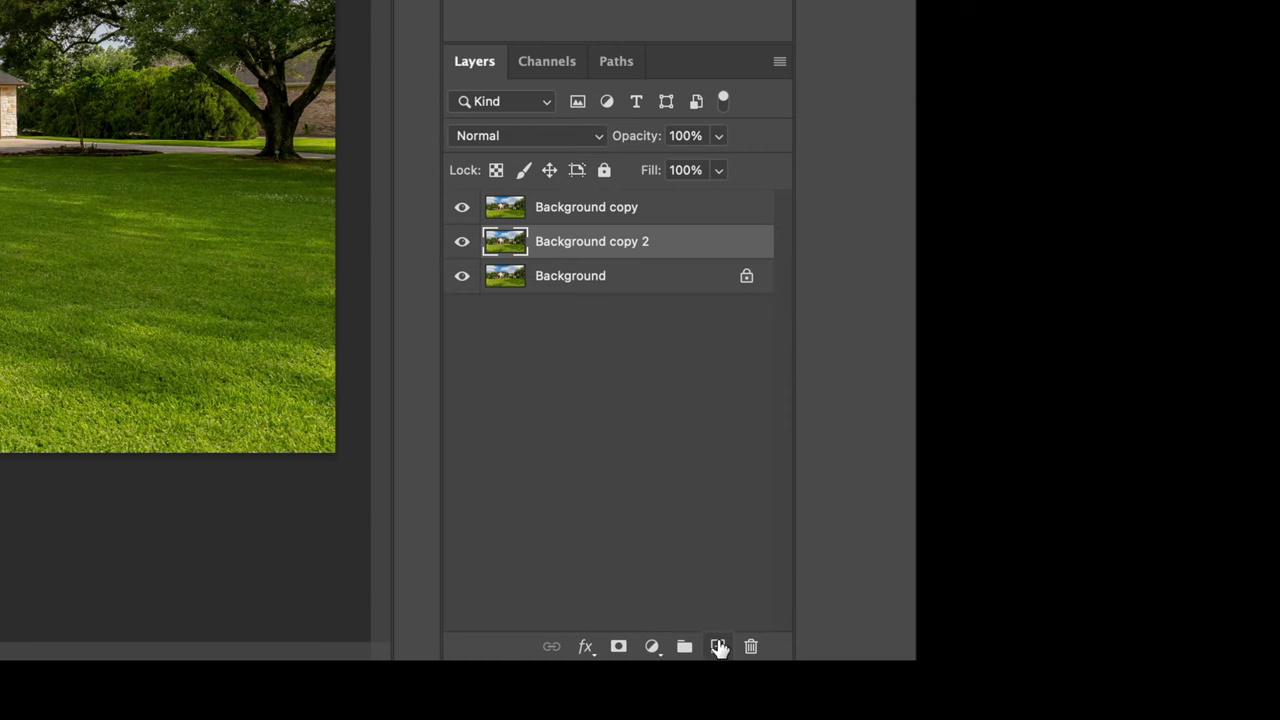
double_click(609, 244)
text(colors)
key(Return)
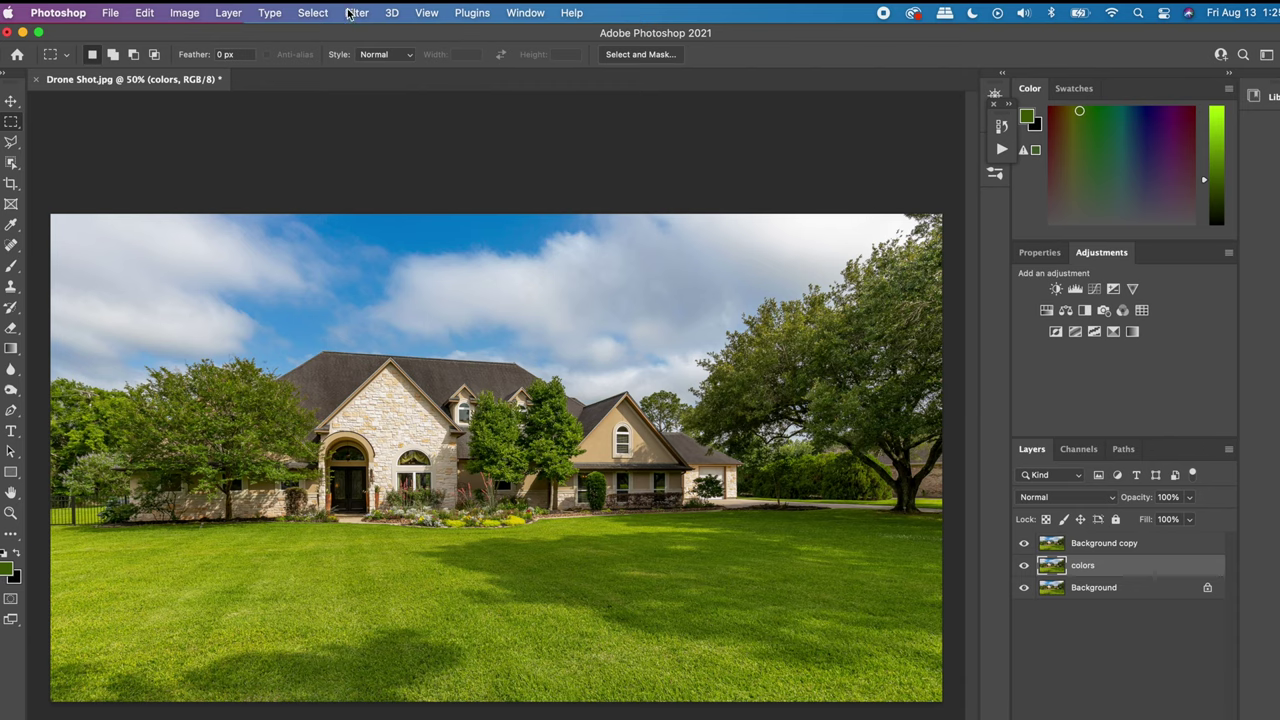
- Apply a 9.3-pixel Gaussian Blur to the colors layer, then select the top background copy
click(350, 13)
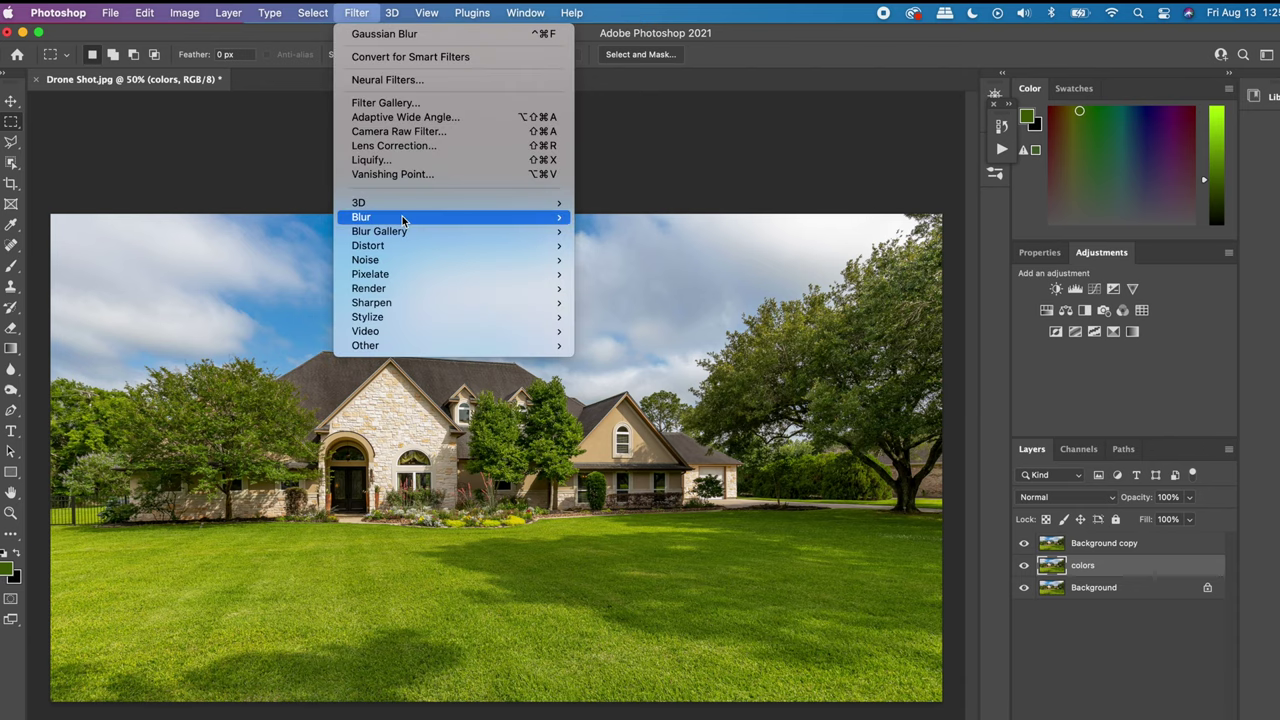
mouse_move(403, 218)
click(633, 281)
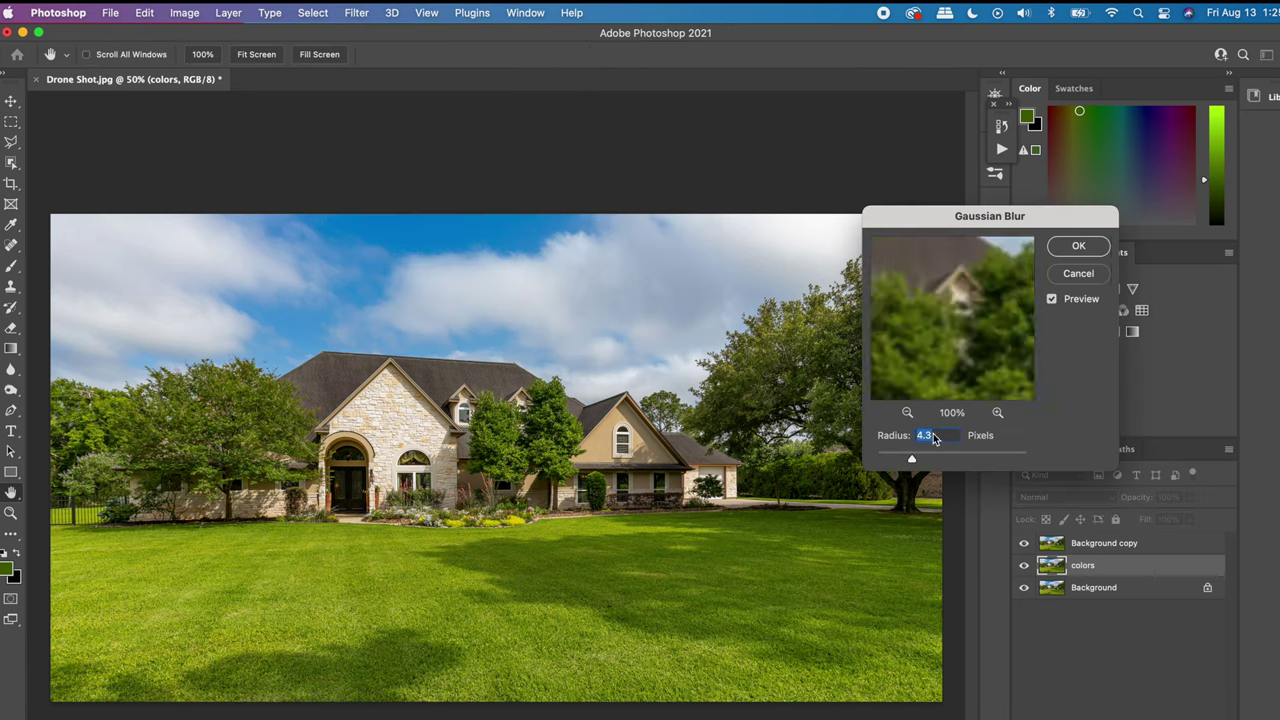
drag(940, 462, 935, 461)
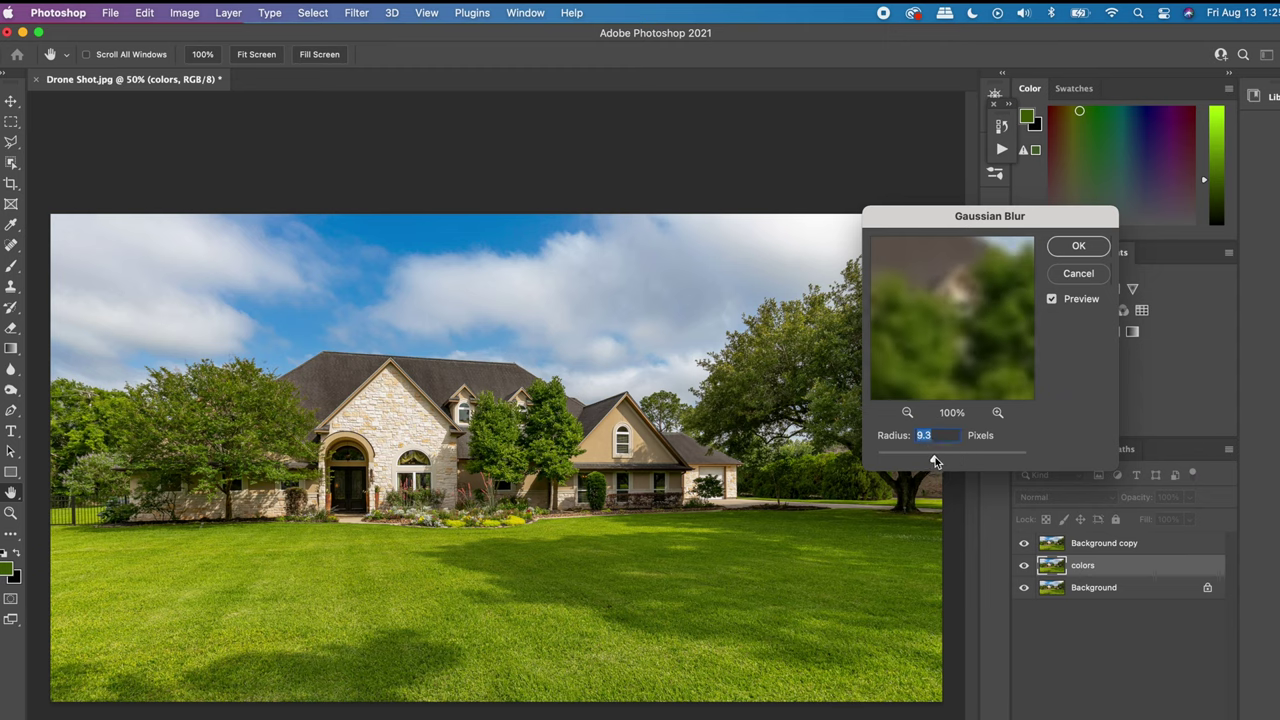
click(1078, 247)
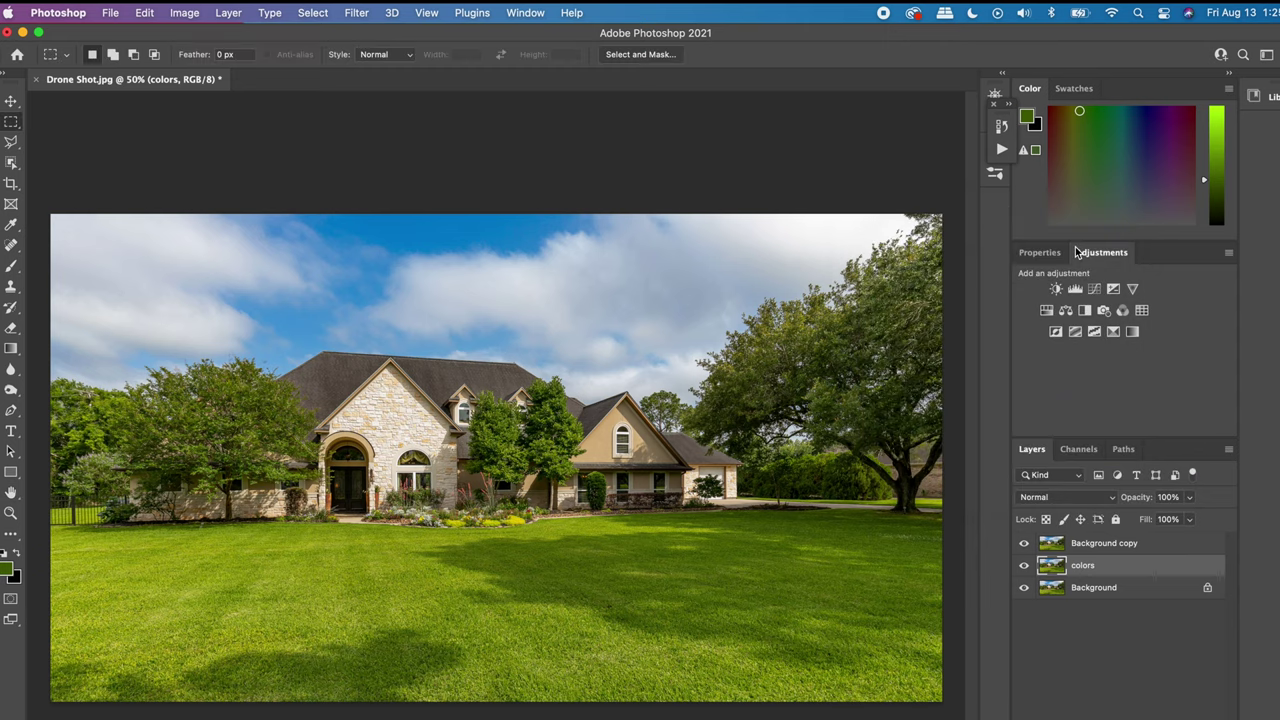
click(1124, 548)
click(184, 12)
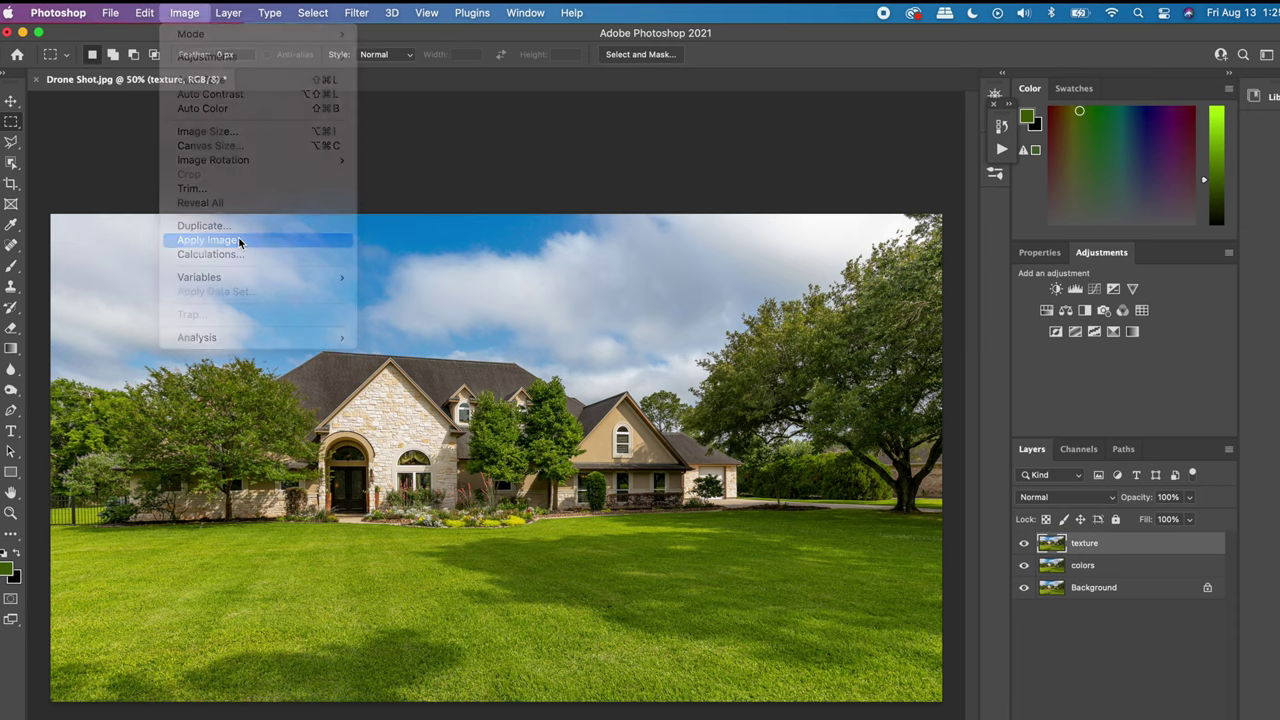
- Use Apply Image on the texture layer: subtract the colors layer at scale 2, offset 128
click(208, 240)
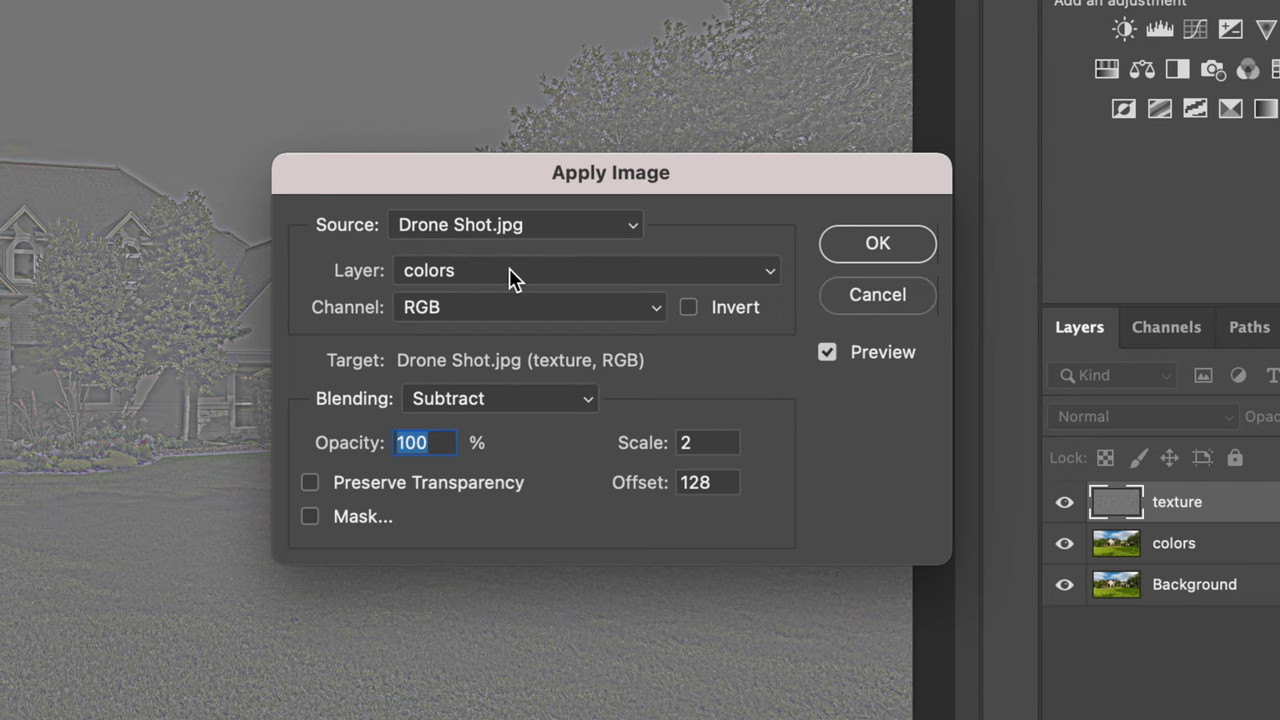
click(509, 277)
click(489, 272)
click(495, 399)
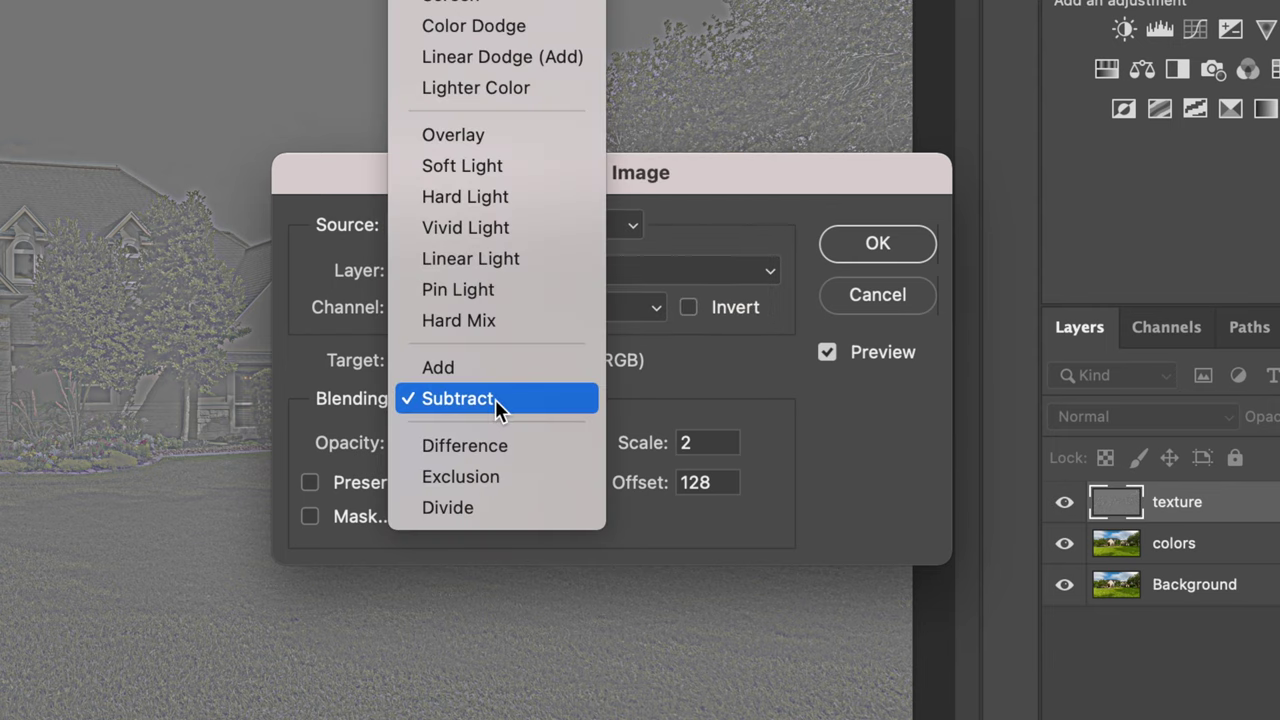
click(495, 399)
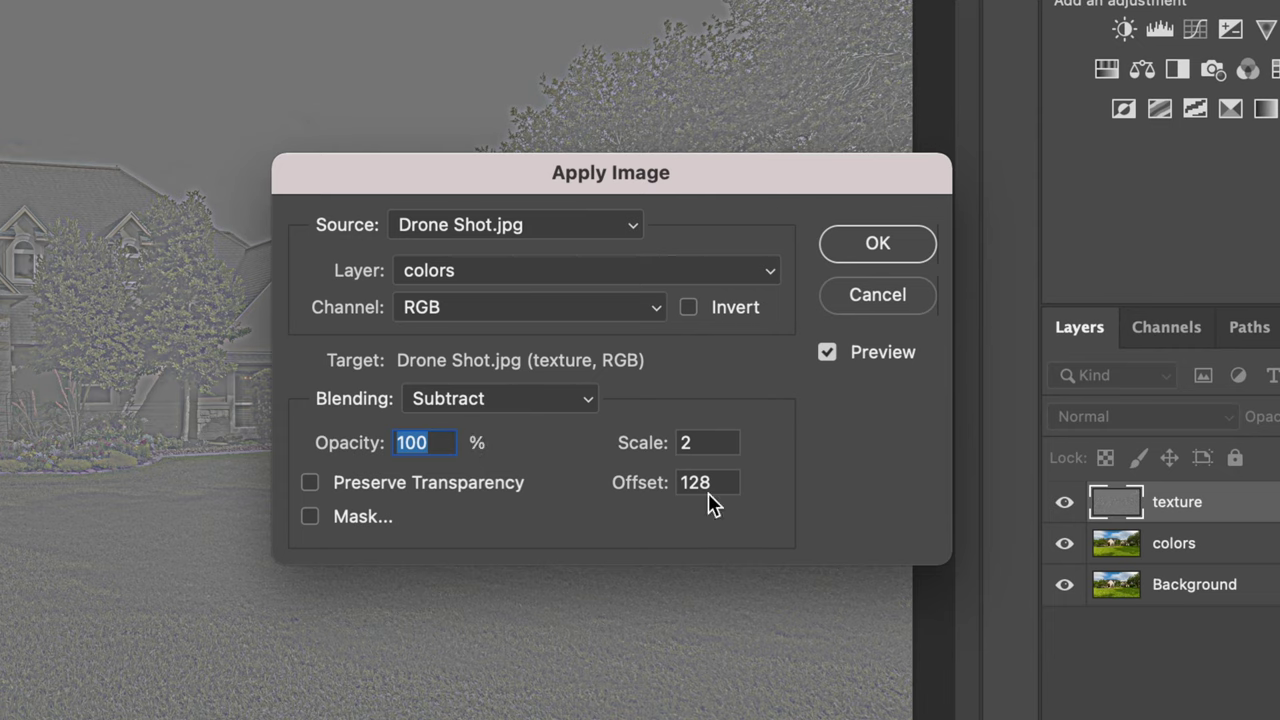
click(866, 252)
click(1141, 416)
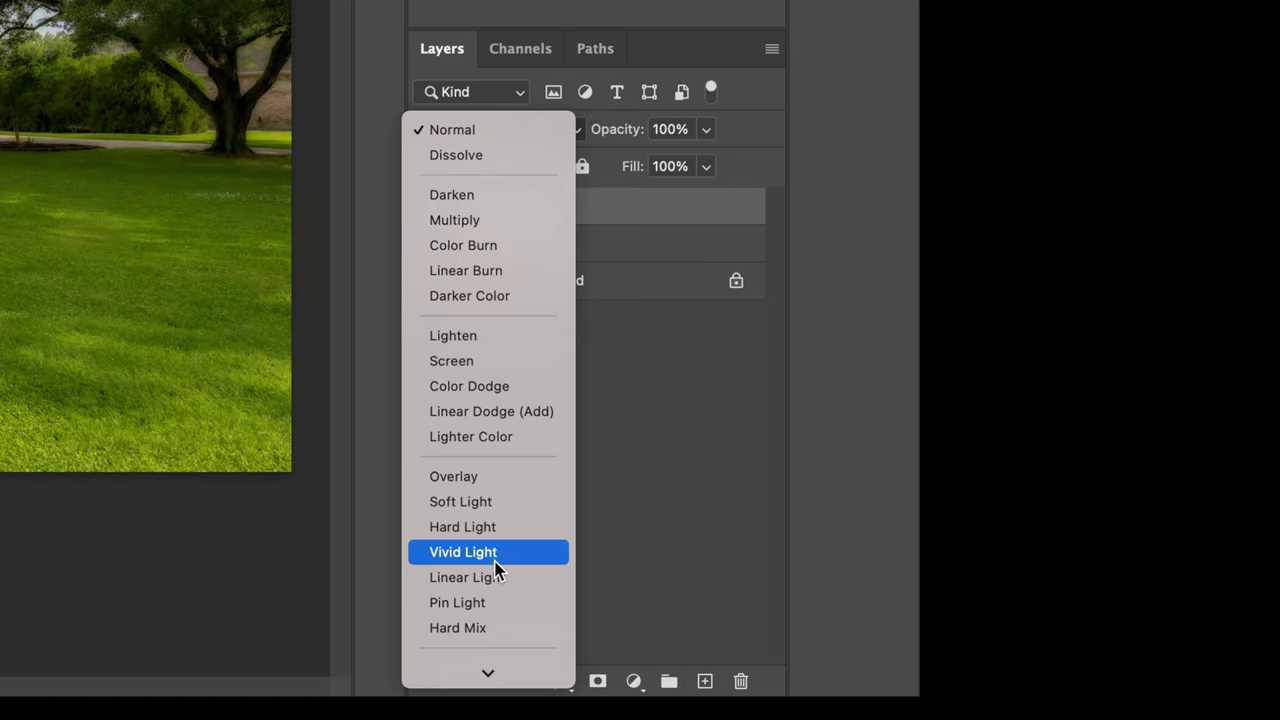
- Set the texture layer to Linear Light and toggle texture and colors visibility to compare
click(493, 578)
click(430, 208)
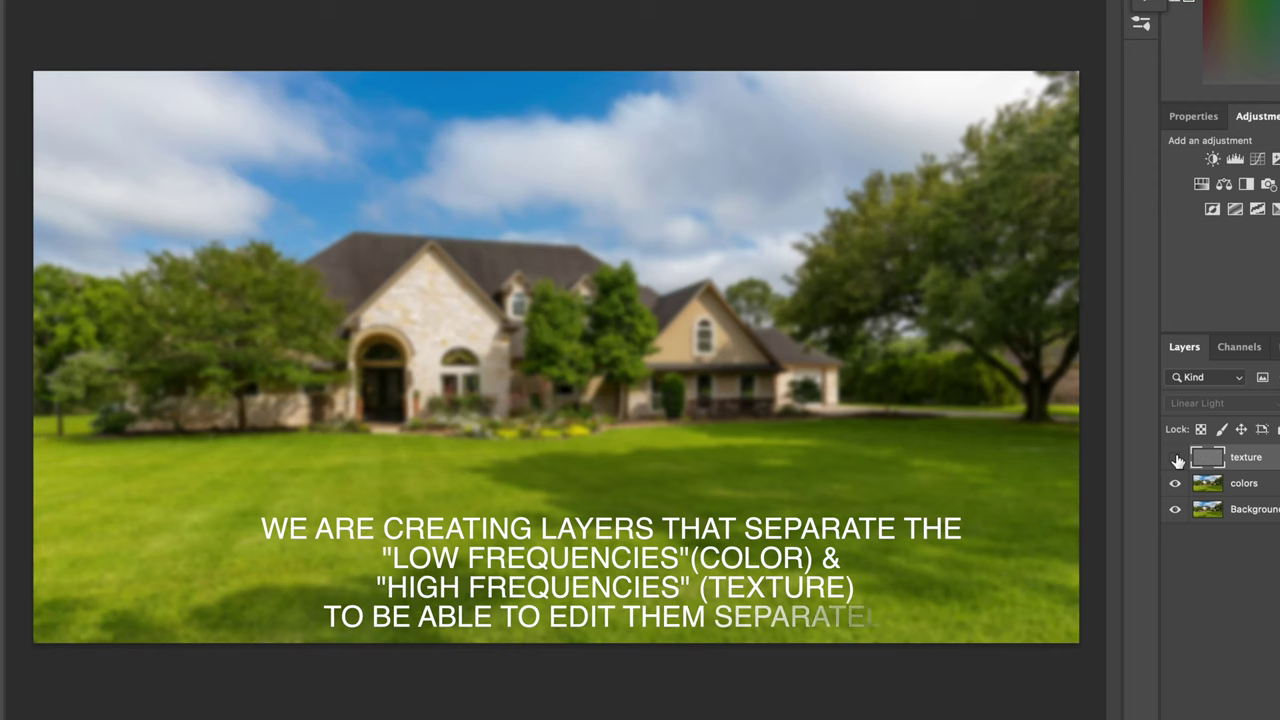
click(1176, 458)
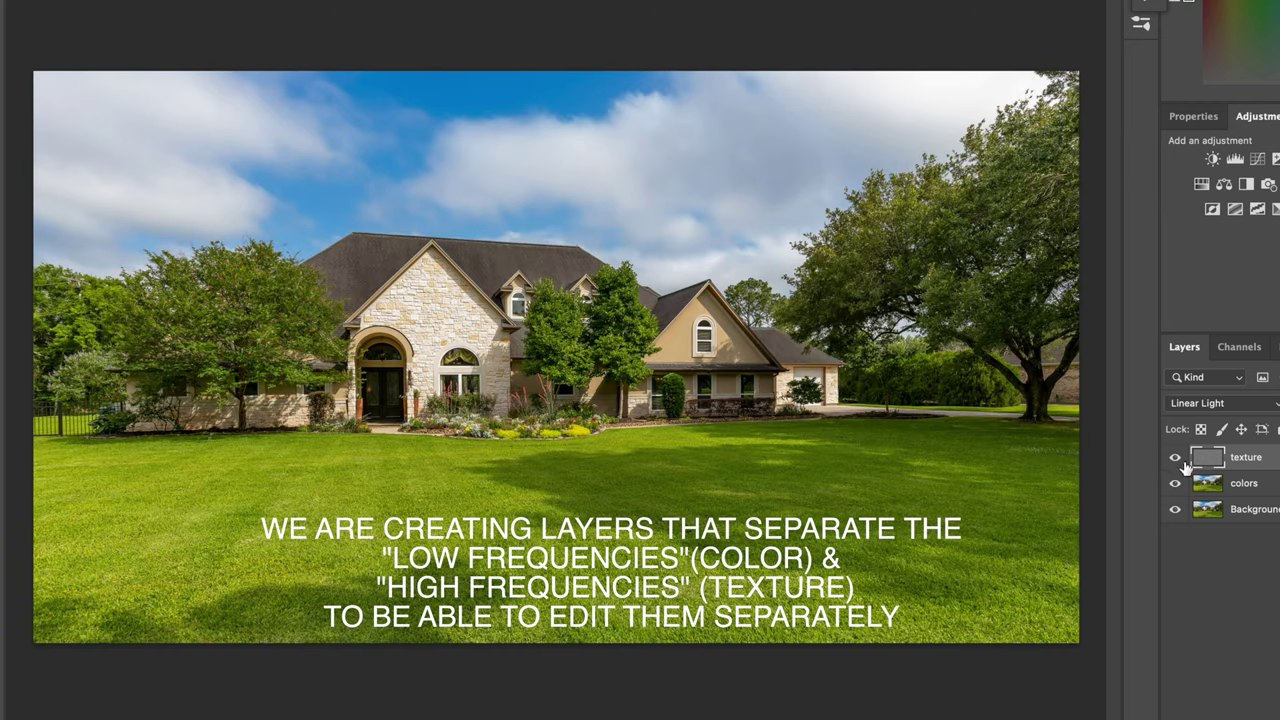
click(1174, 484)
click(1176, 459)
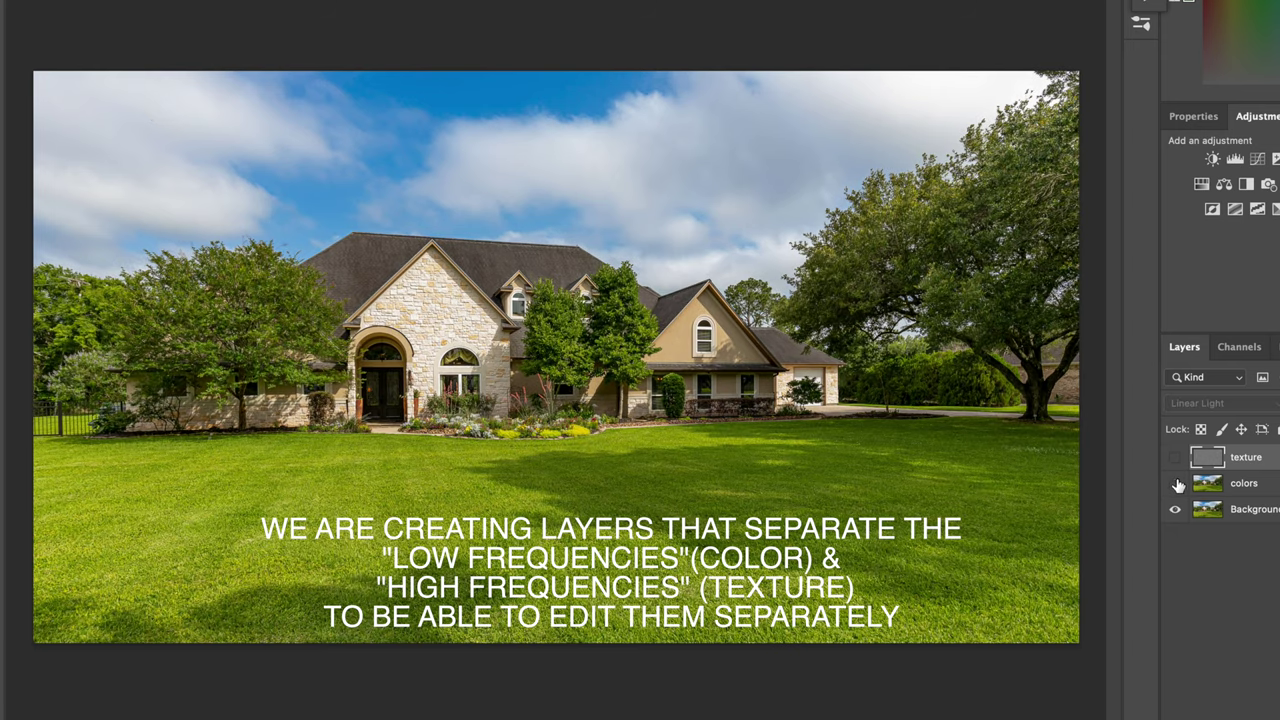
click(1175, 484)
click(1175, 457)
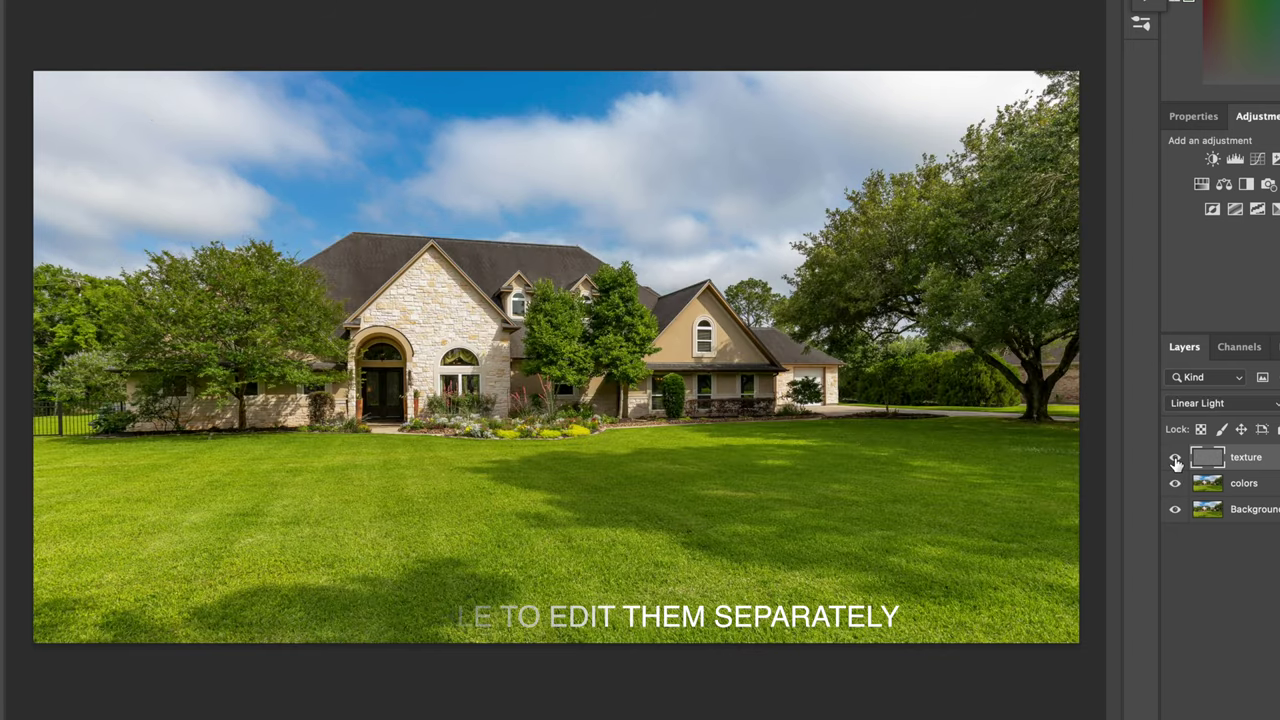
click(1277, 486)
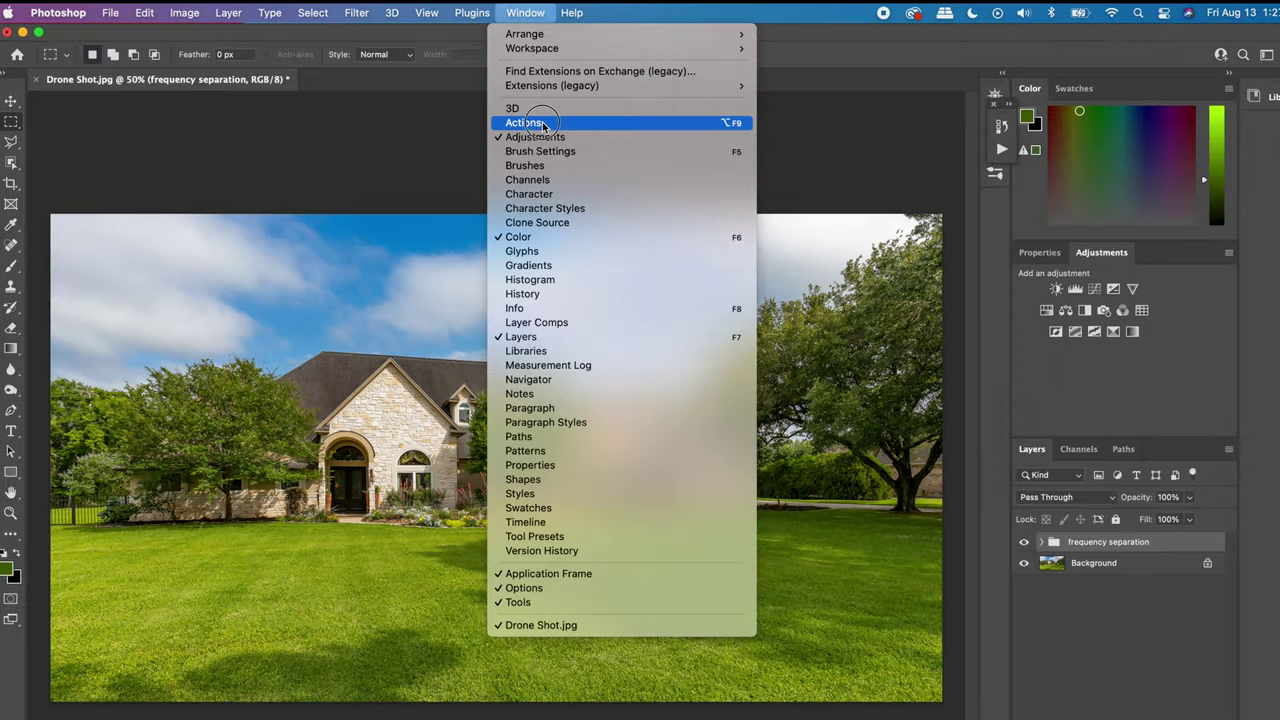
- Stop recording the Frequency Separation action in the Actions panel
click(543, 123)
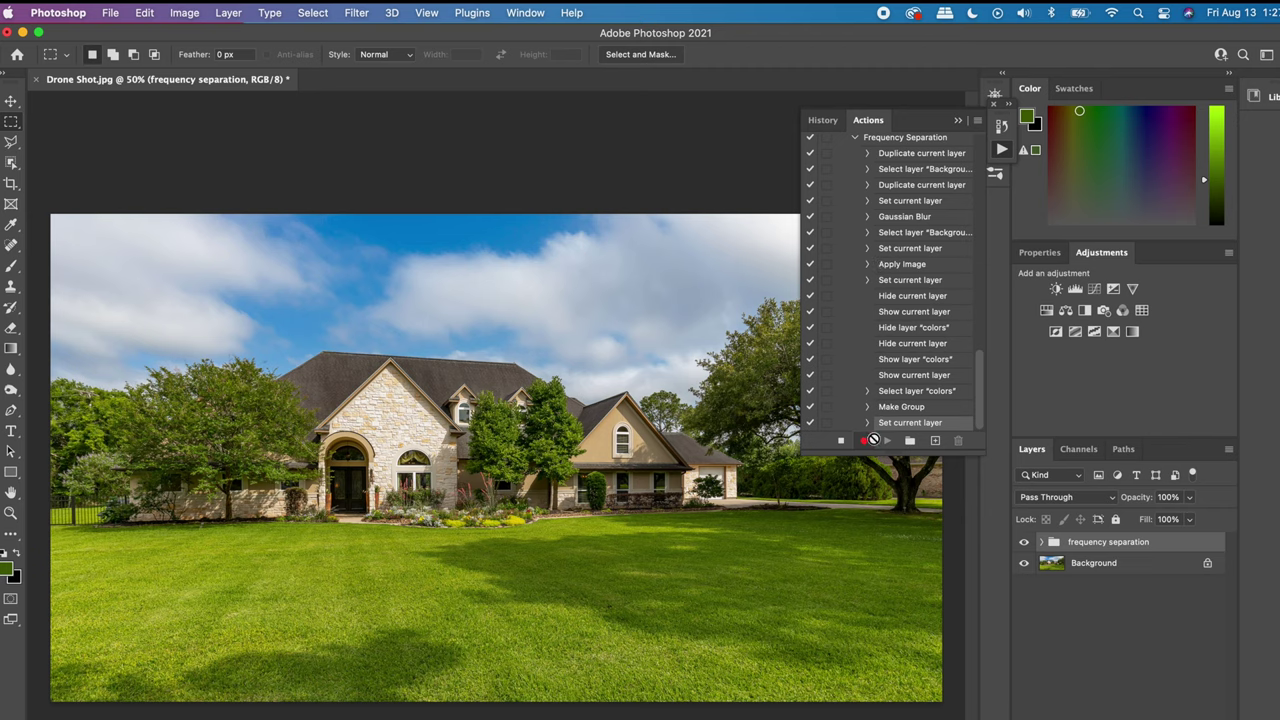
click(842, 442)
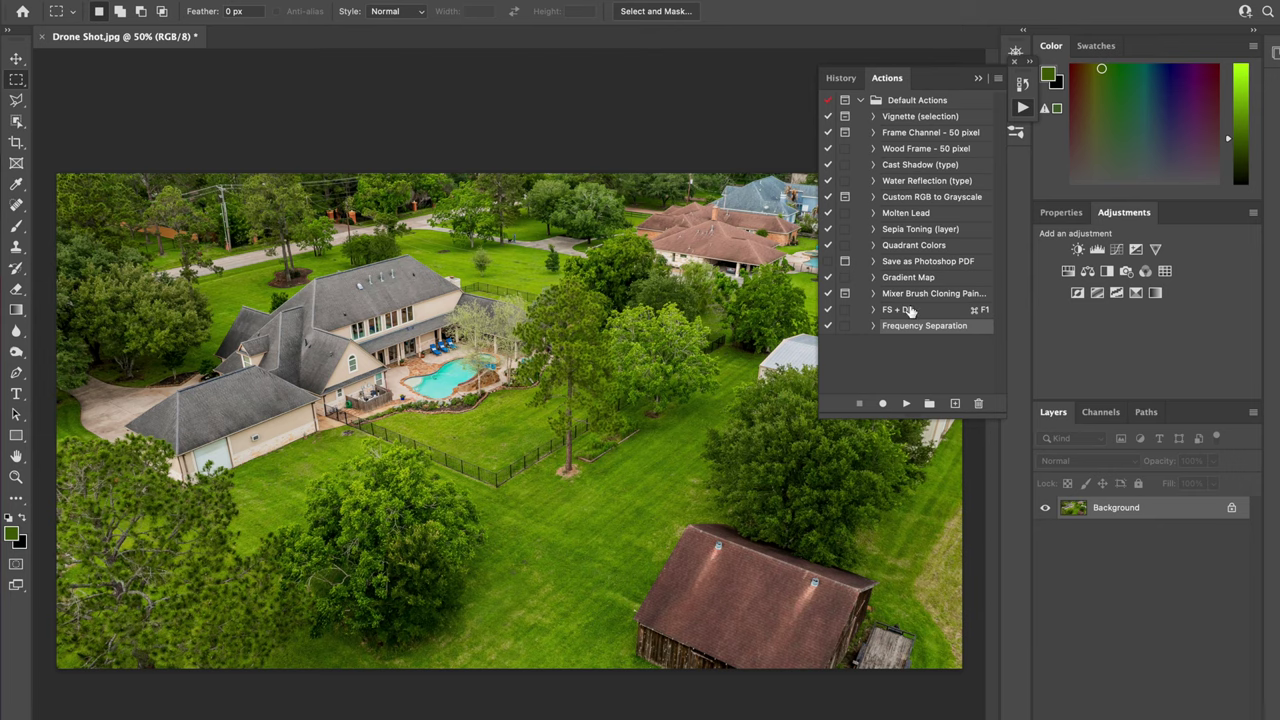
- Play the Frequency Separation action on the drone photo, expand its group, and choose Clone Stamp
click(908, 403)
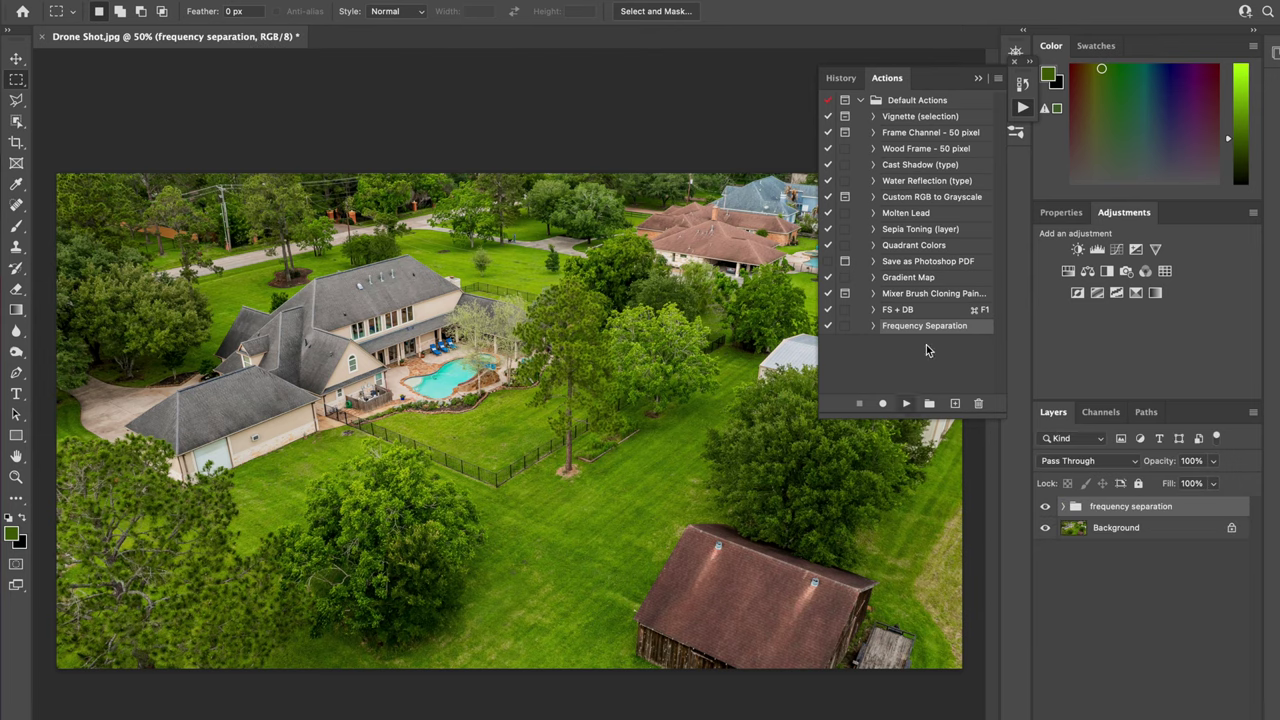
click(978, 78)
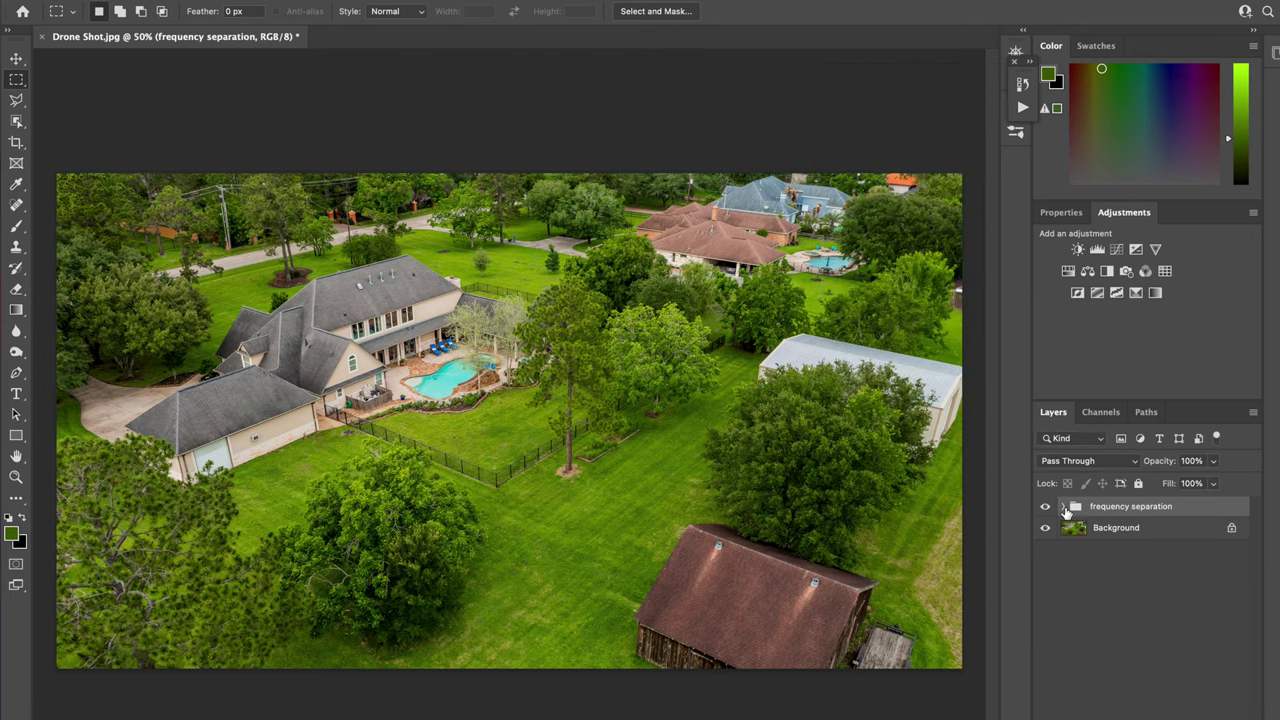
click(1064, 507)
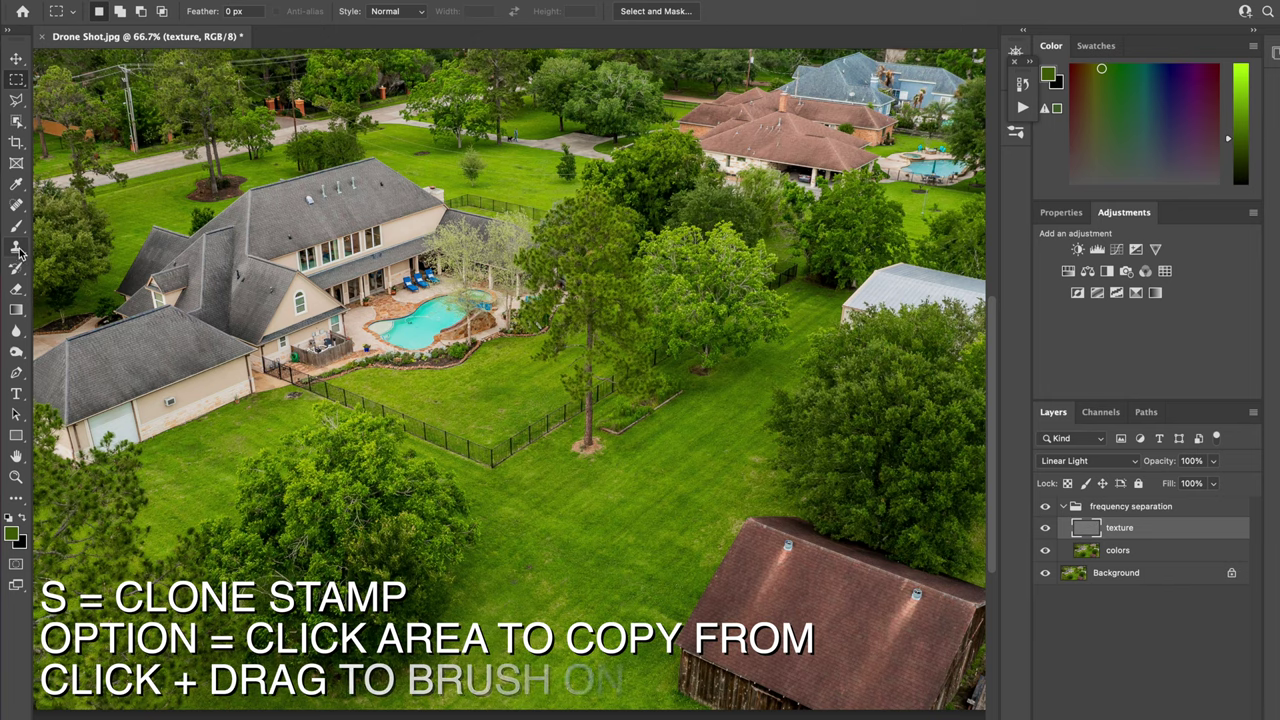
click(17, 247)
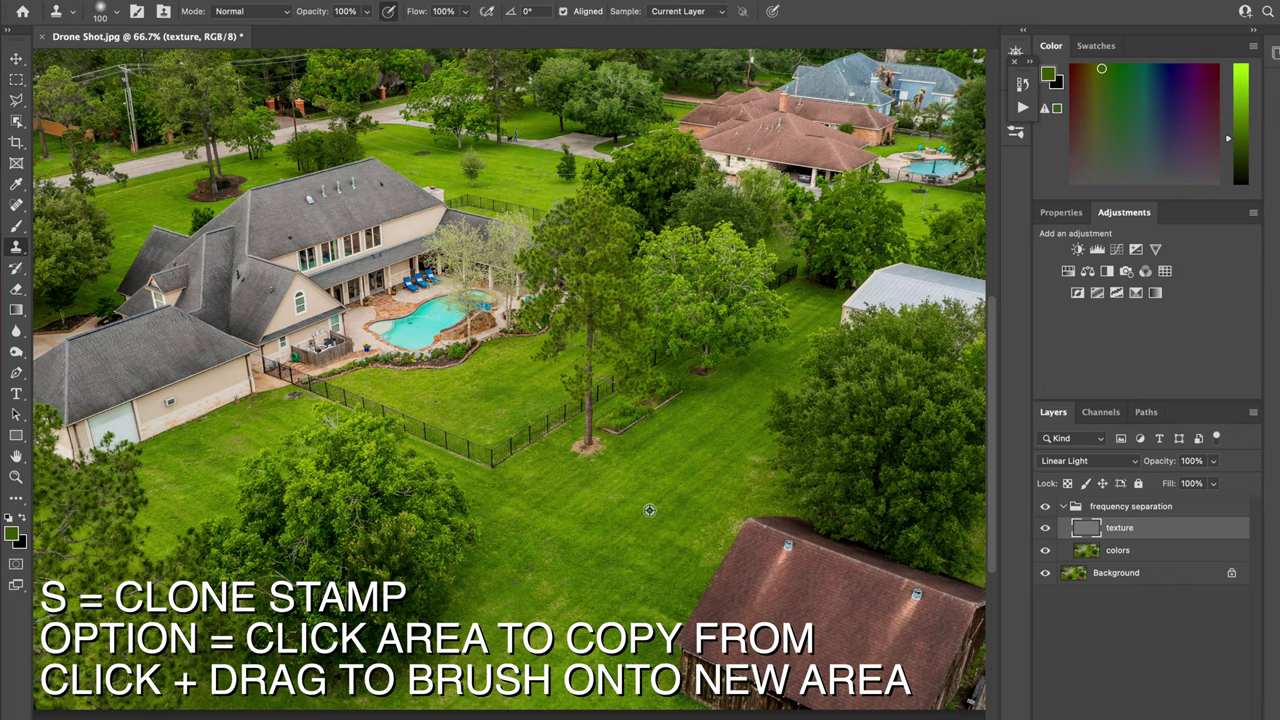
- Clone healthy grass over lawn patches on the texture layer, then move Ground Level Back Yard into the group
alt+click(620, 498)
click(115, 14)
key(Tab)
key(Return)
mouse_move(670, 550)
mouse_down()
mouse_move(682, 556)
mouse_move(748, 487)
mouse_up()
alt+click(557, 606)
mouse_move(551, 583)
mouse_down()
mouse_move(533, 578)
mouse_move(553, 543)
mouse_move(553, 562)
mouse_move(513, 573)
mouse_move(524, 556)
mouse_up()
mouse_move(530, 640)
mouse_down()
mouse_move(562, 632)
mouse_move(512, 662)
mouse_move(520, 695)
mouse_move(482, 700)
mouse_move(459, 630)
mouse_up()
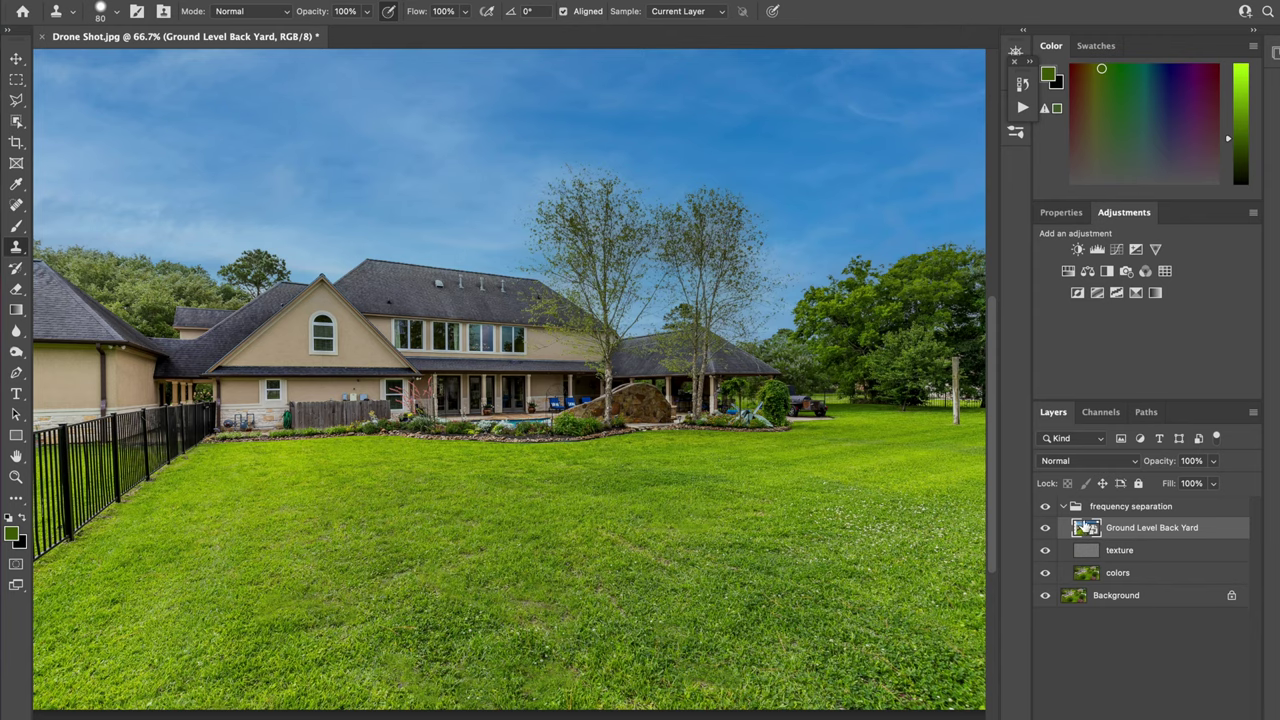
drag(1084, 525, 1088, 506)
- Toggle the Ground Level Back Yard layer off and on, then hide it and the frequency separation group
click(1045, 528)
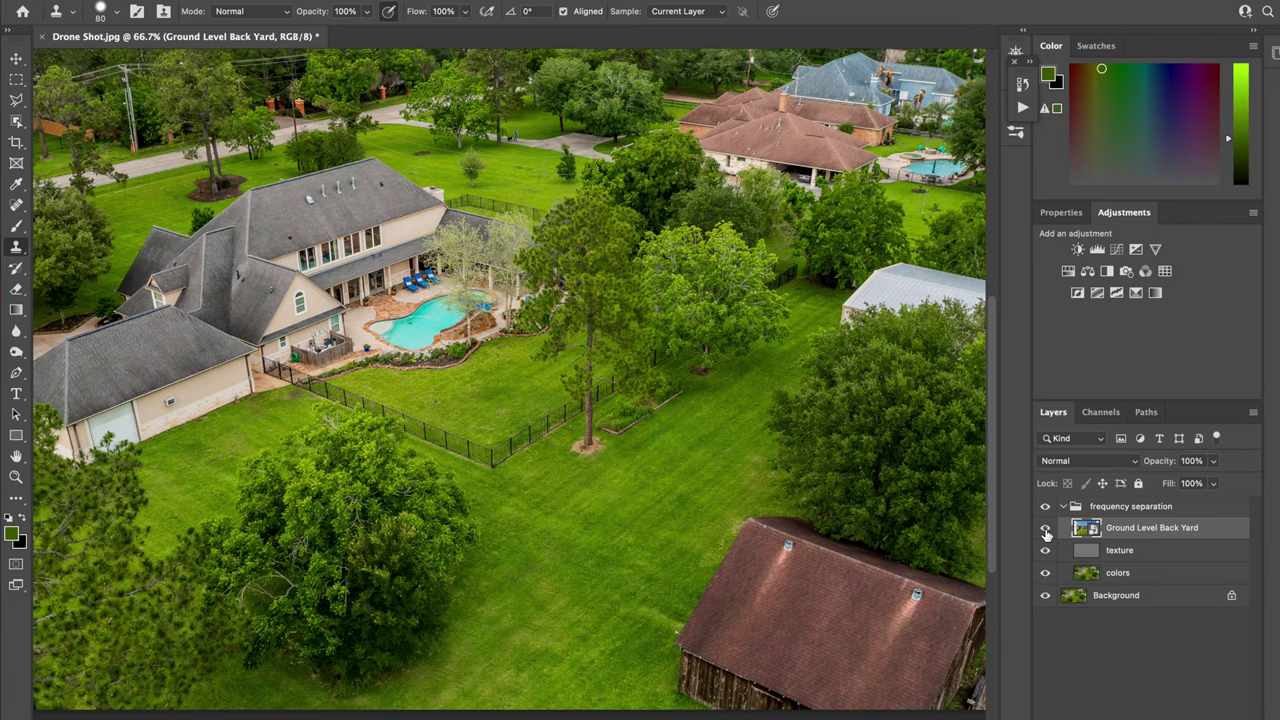
click(1045, 530)
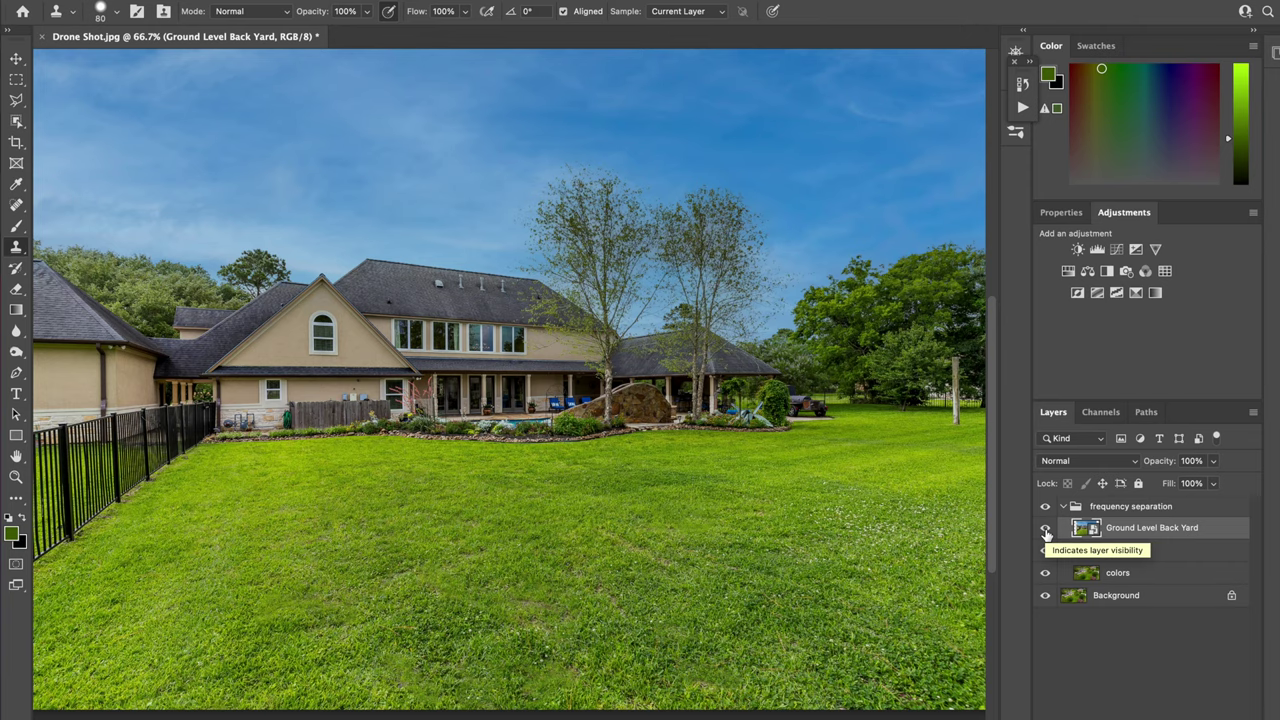
click(1045, 530)
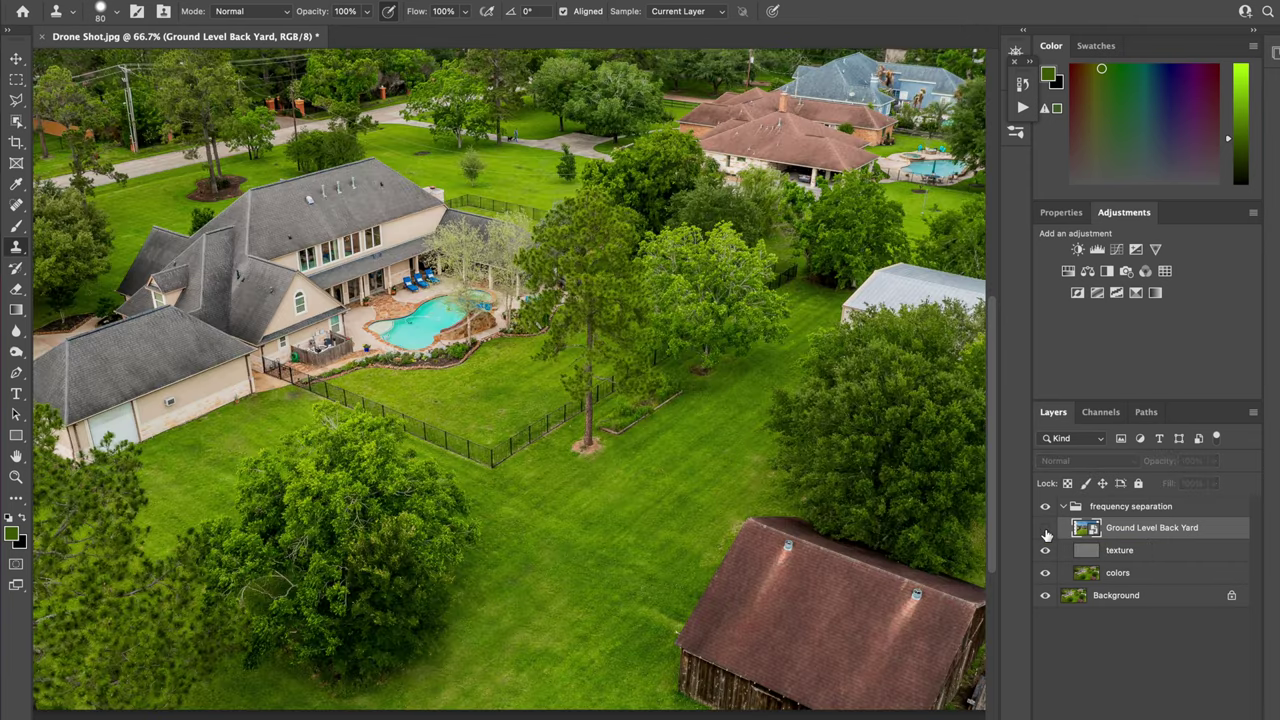
click(1046, 509)
- Delete the Ground Level Back Yard layer, toggle the group to compare, and select the colors layer
key(Delete)
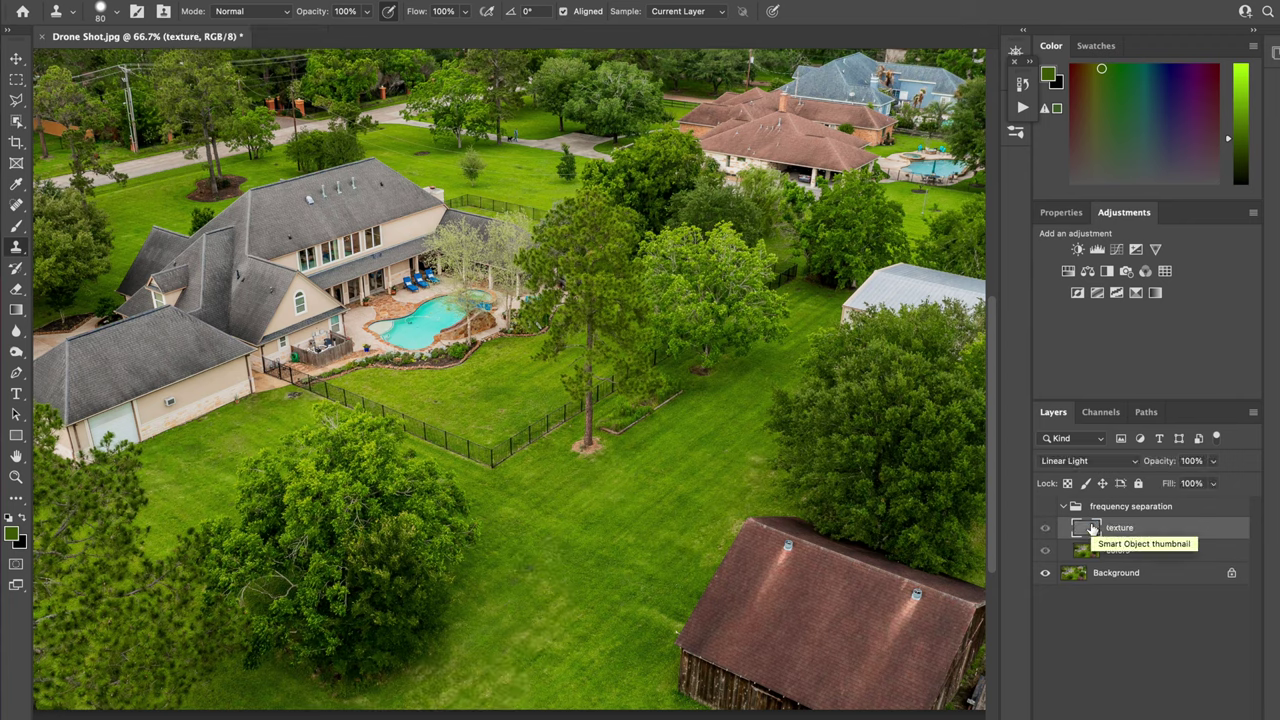
click(1046, 509)
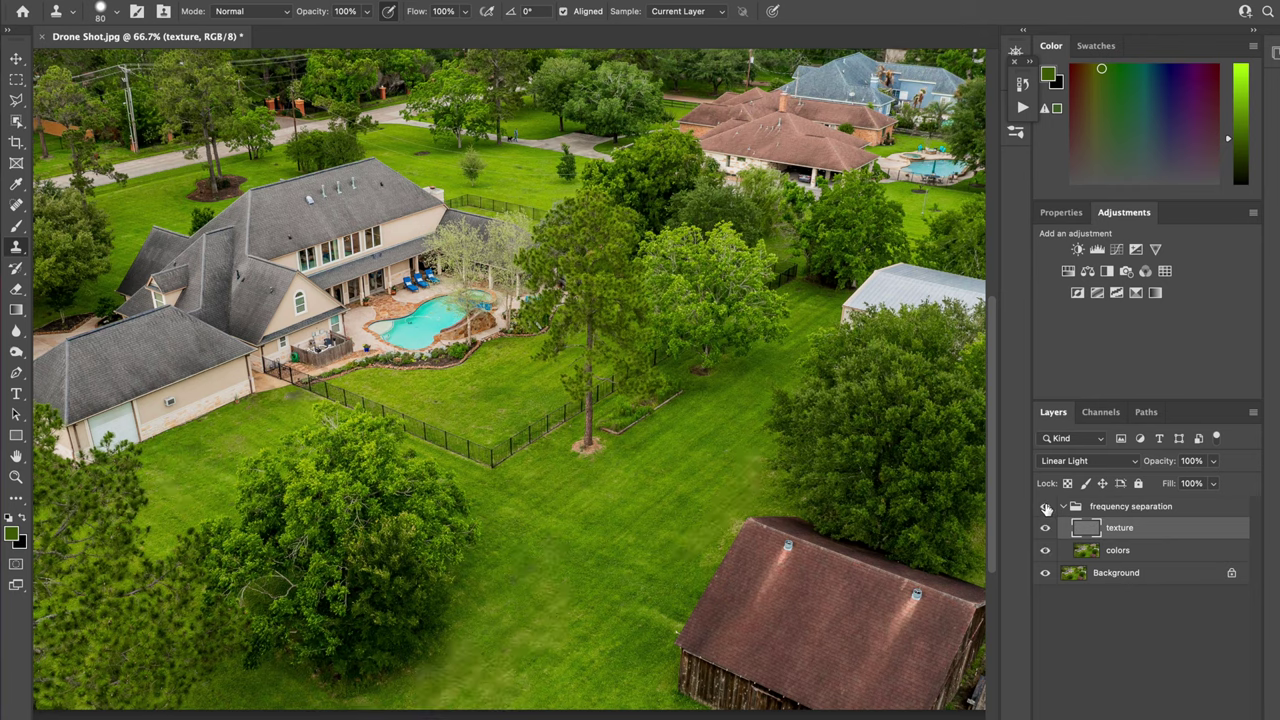
click(1046, 509)
click(1165, 550)
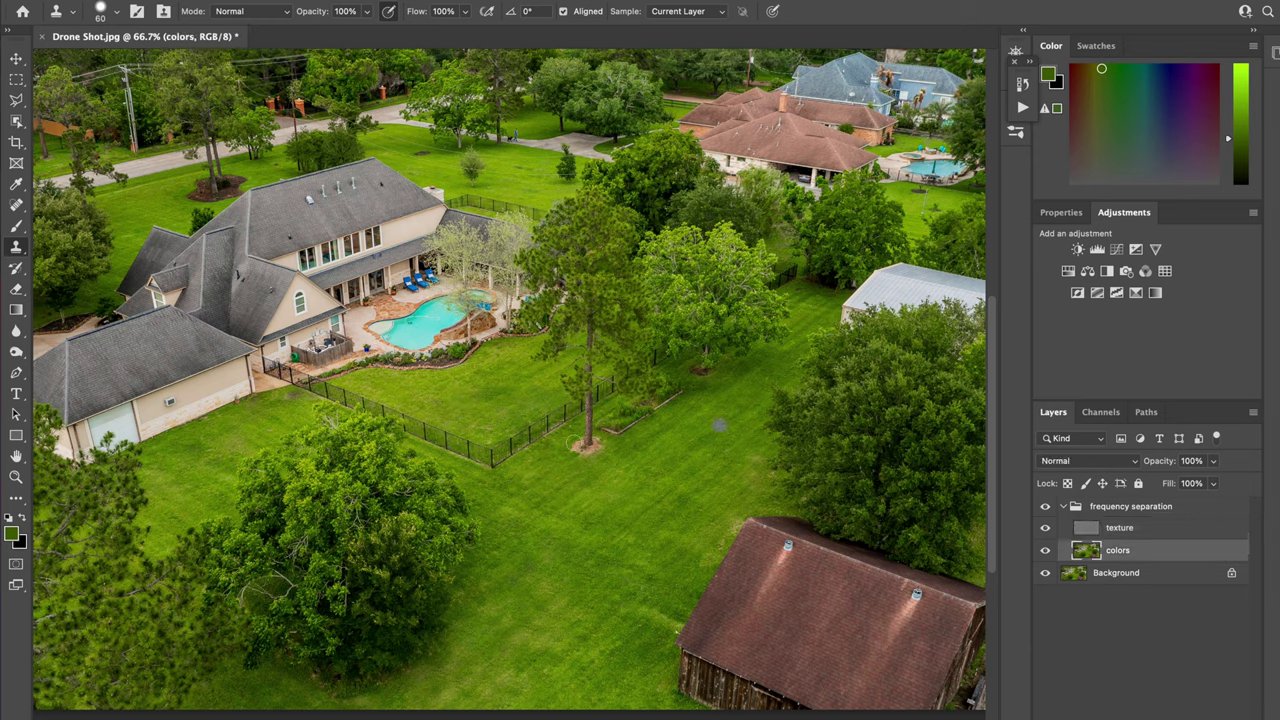
- Set the Clone Stamp to 83 px and clone grass over lawn blotches and white marks on the colors layer
click(104, 14)
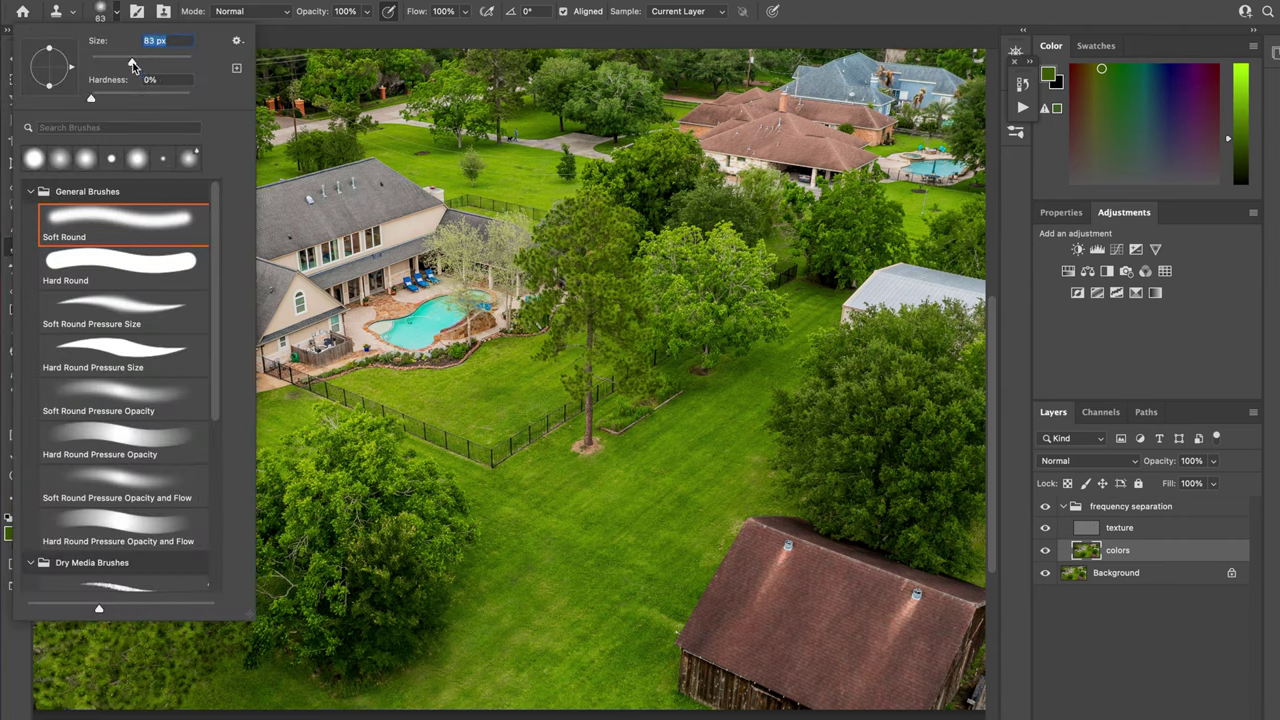
key(Return)
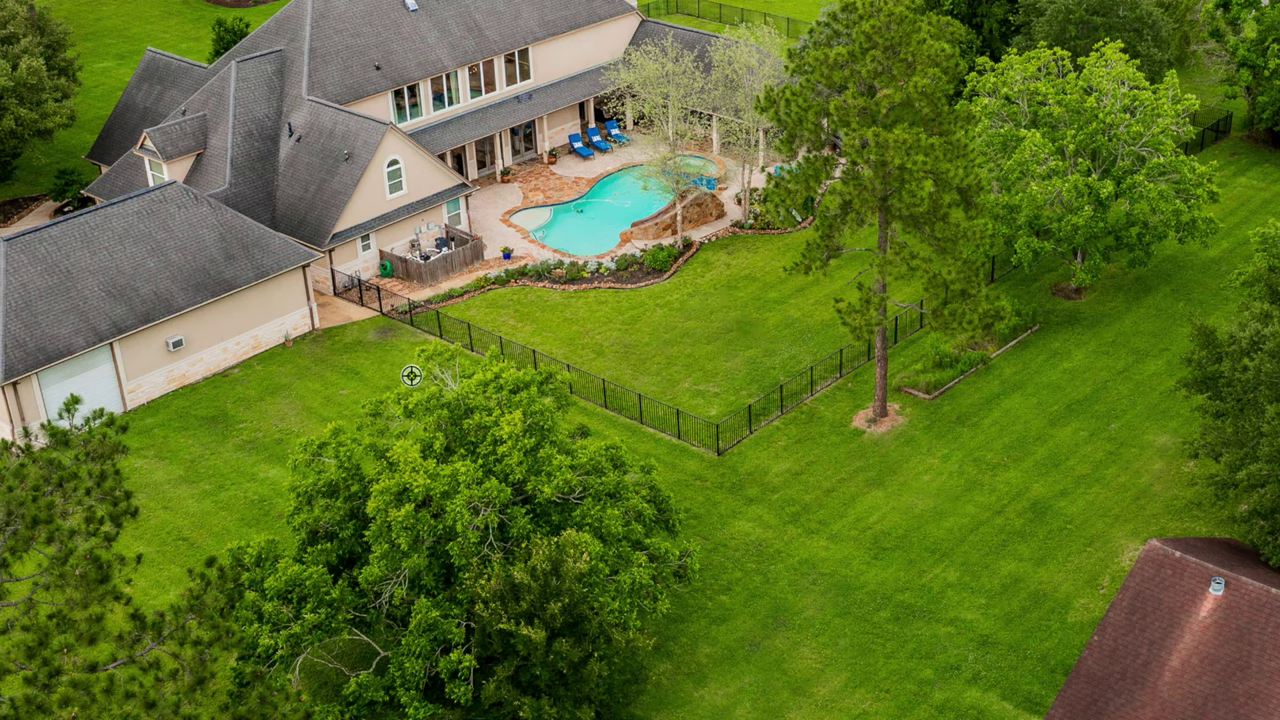
drag(375, 338, 387, 338)
mouse_move(314, 356)
mouse_down()
mouse_move(331, 354)
mouse_move(348, 377)
mouse_up()
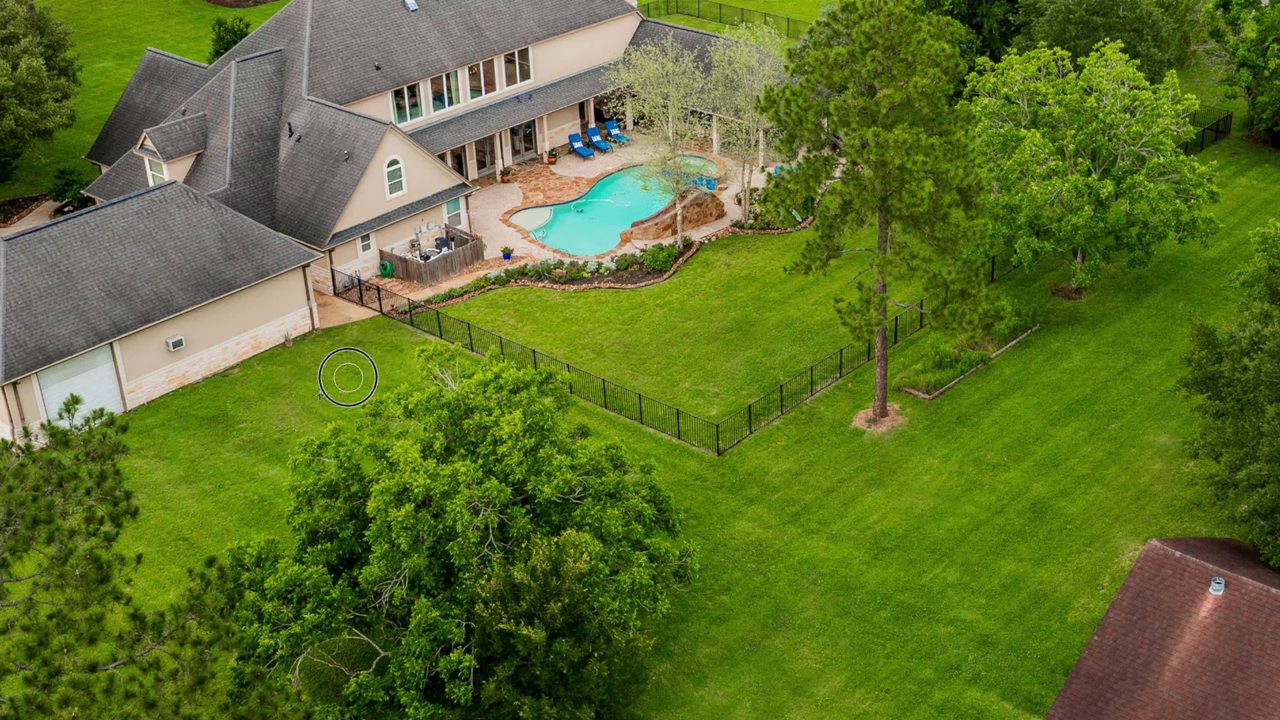
click(279, 399)
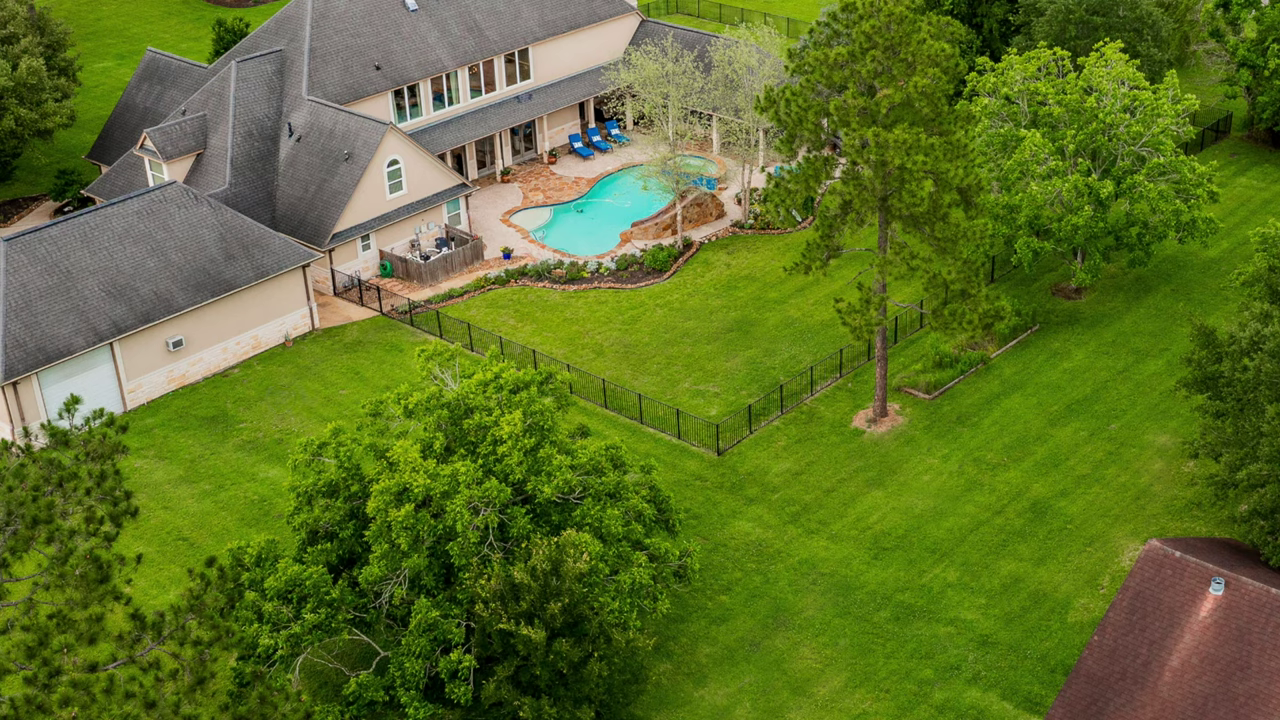
drag(280, 426, 249, 420)
key(bracketright)
key(bracketright)
click(270, 406)
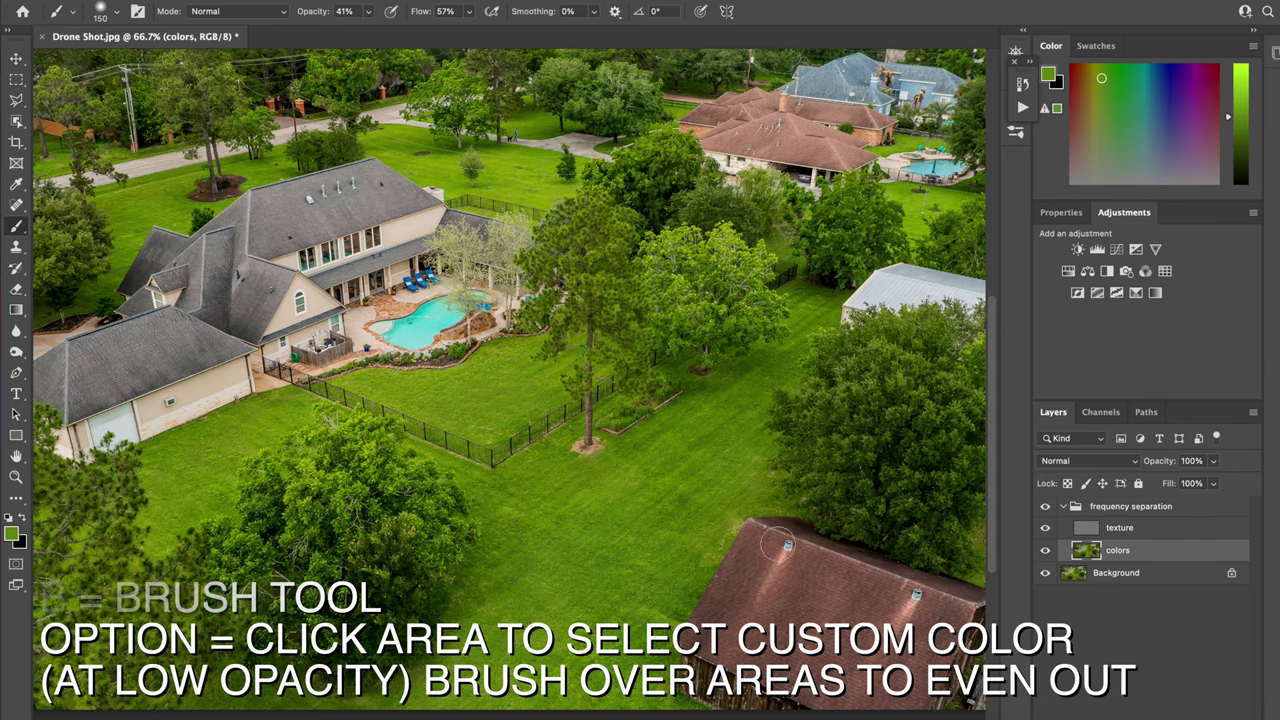
- With a smaller Clone Stamp brush on the texture layer, clone away the grass blotches beside the barn roof edge
scroll(560, 445, up, 6)
scroll(850, 585, right, 12)
scroll(850, 585, down, 4)
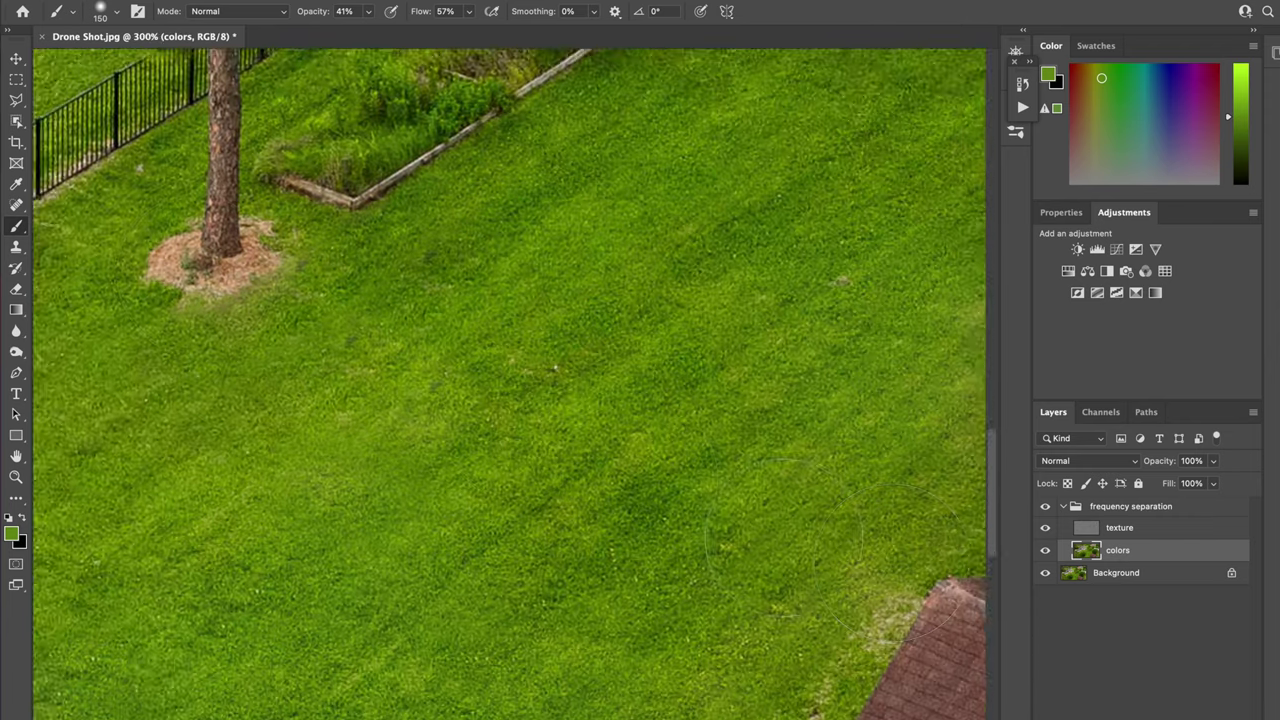
key(bracketleft)
key(bracketleft)
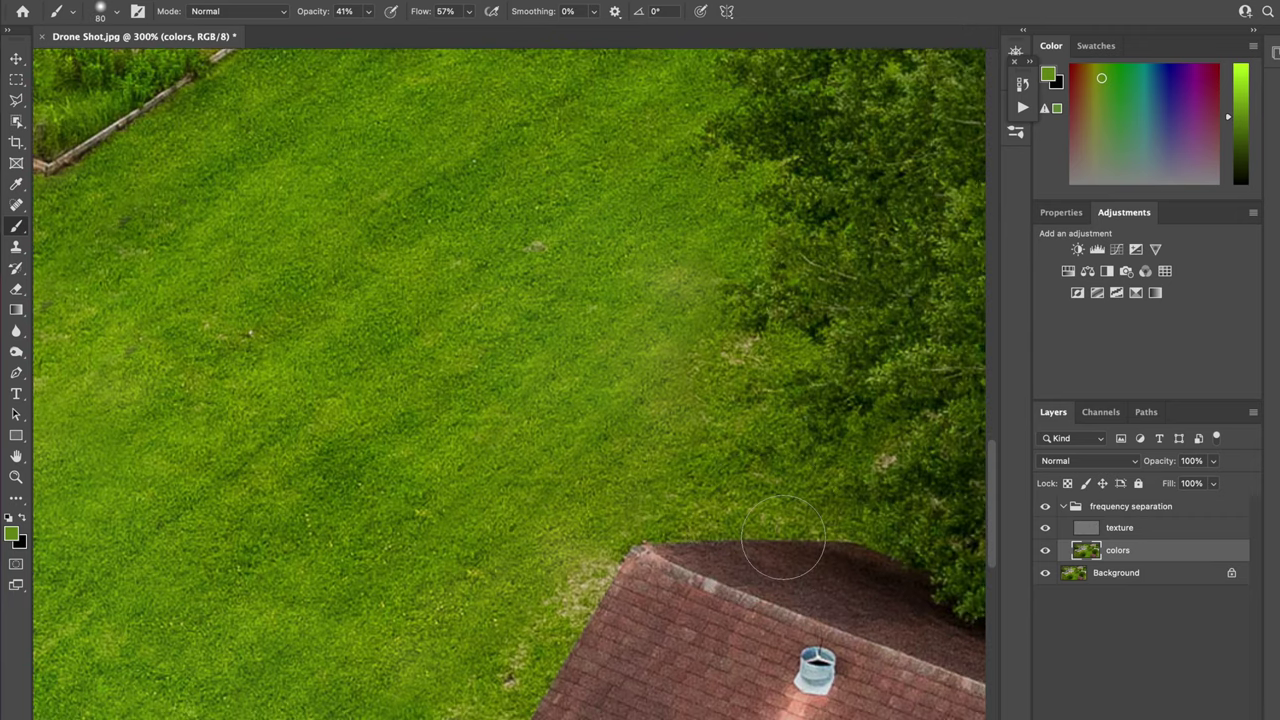
key(s)
key(alt+bracketright)
drag(572, 590, 480, 698)
key(ctrl+minus)
key(ctrl+minus)
key(ctrl+minus)
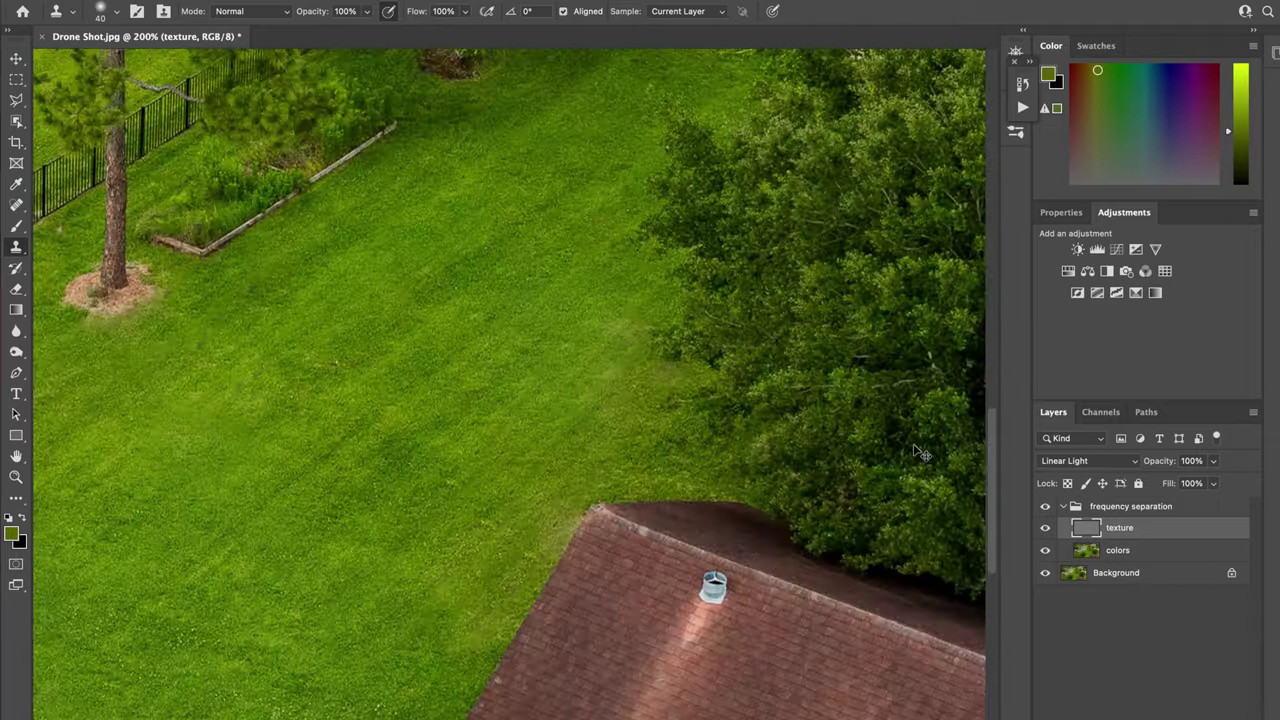
key(ctrl+minus)
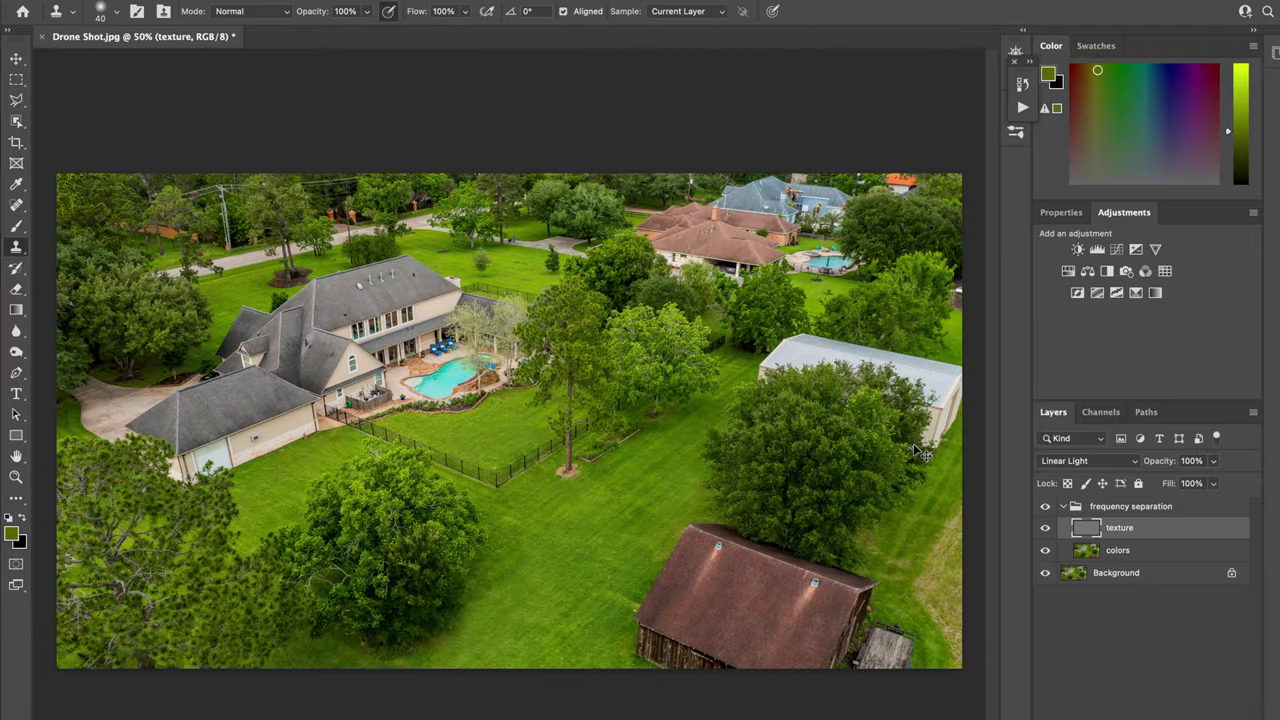